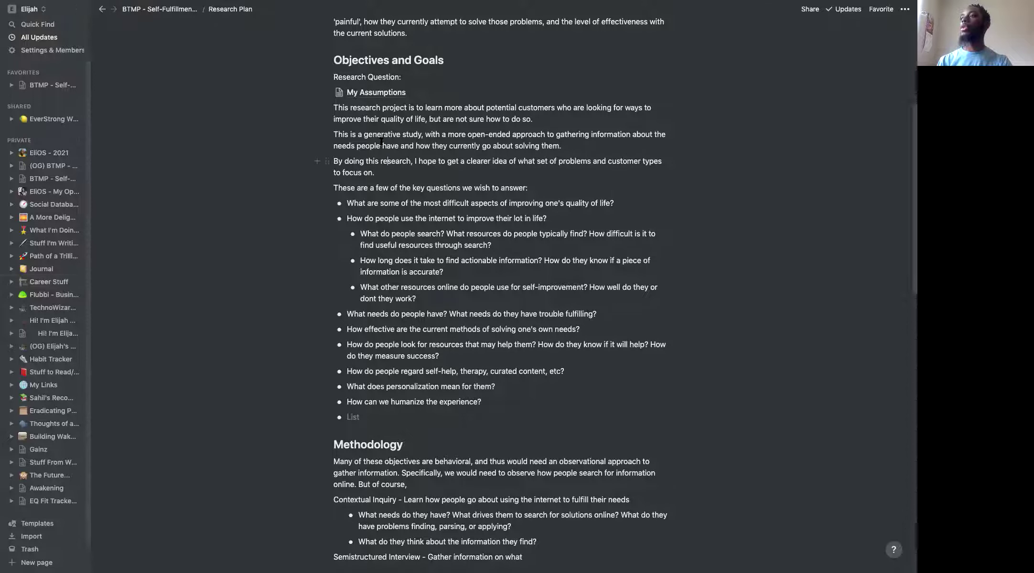
# - Open the My Assumptions page, look through its questions and numbered assumptions, and return to the Research Plan page
pyautogui.click(372, 95)
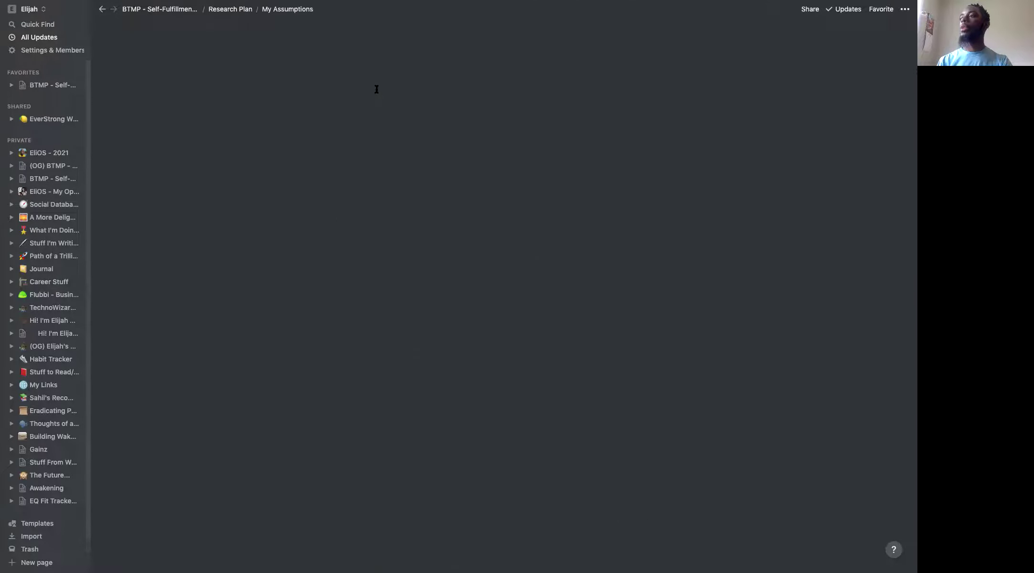
pyautogui.scroll(-5, 382, 323)
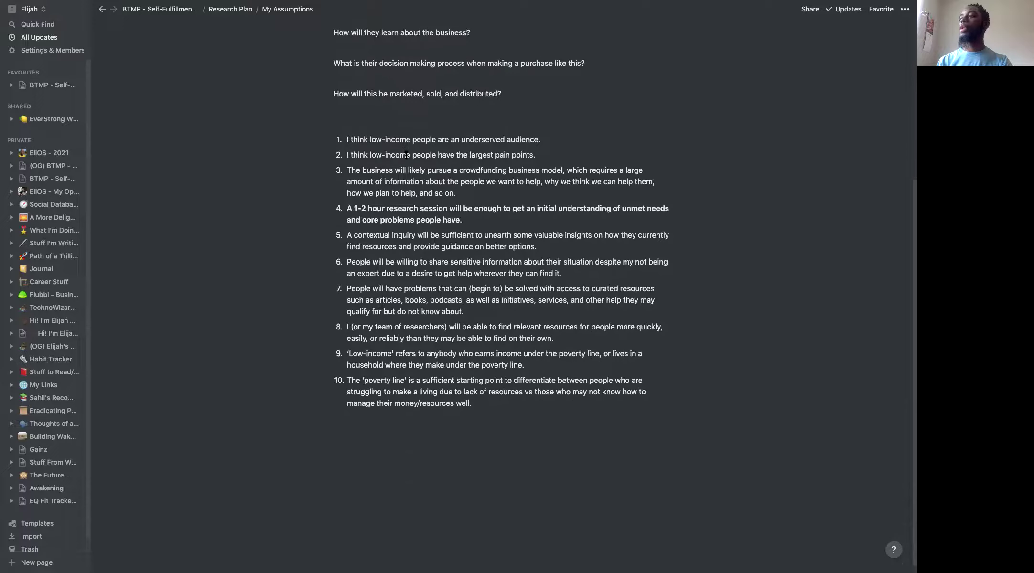
pyautogui.scroll(5, 413, 237)
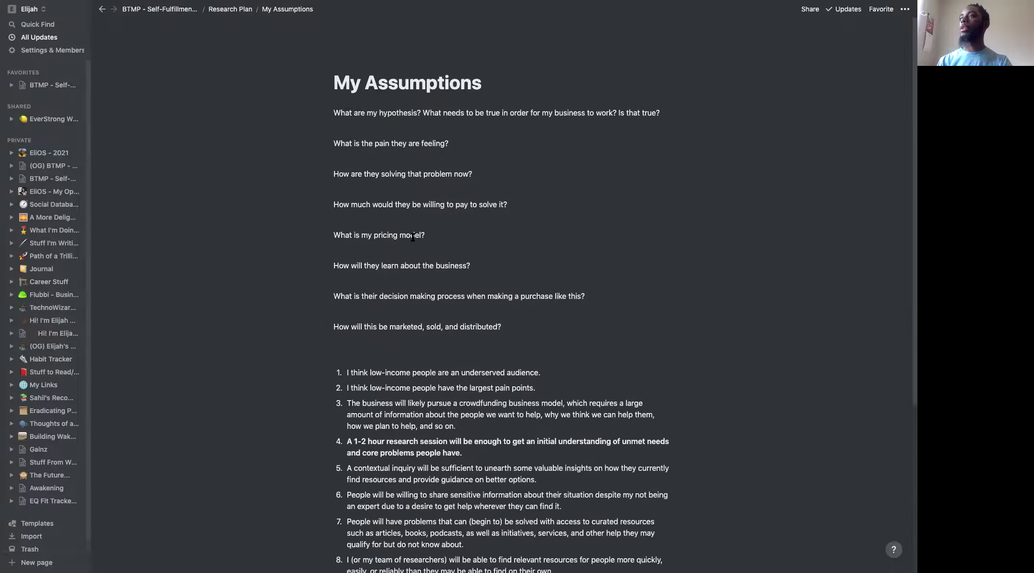
pyautogui.click(223, 9)
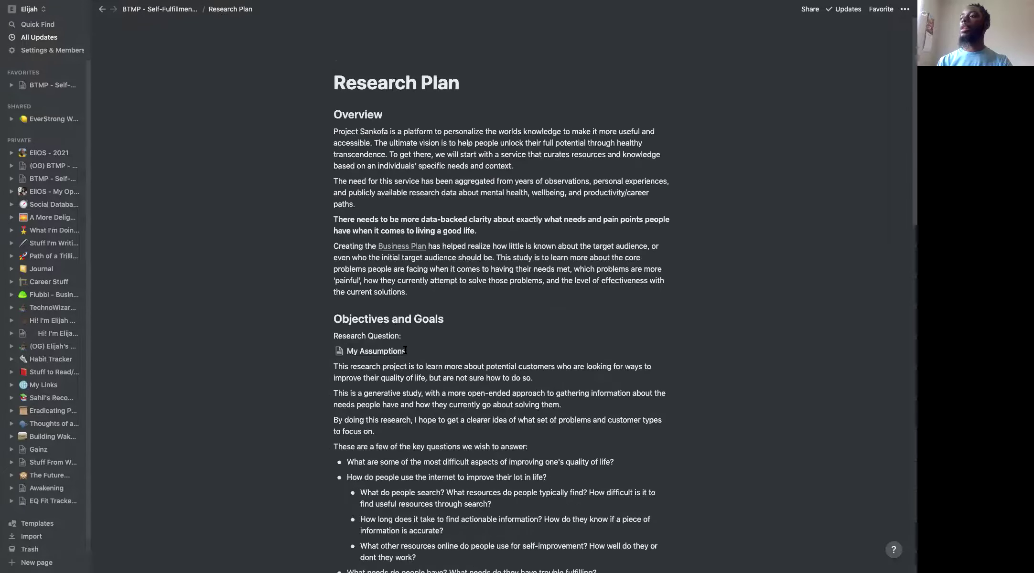
# - Review the Objectives and Goals section of the Research Plan, including its list of key questions
pyautogui.scroll(-5, 405, 351)
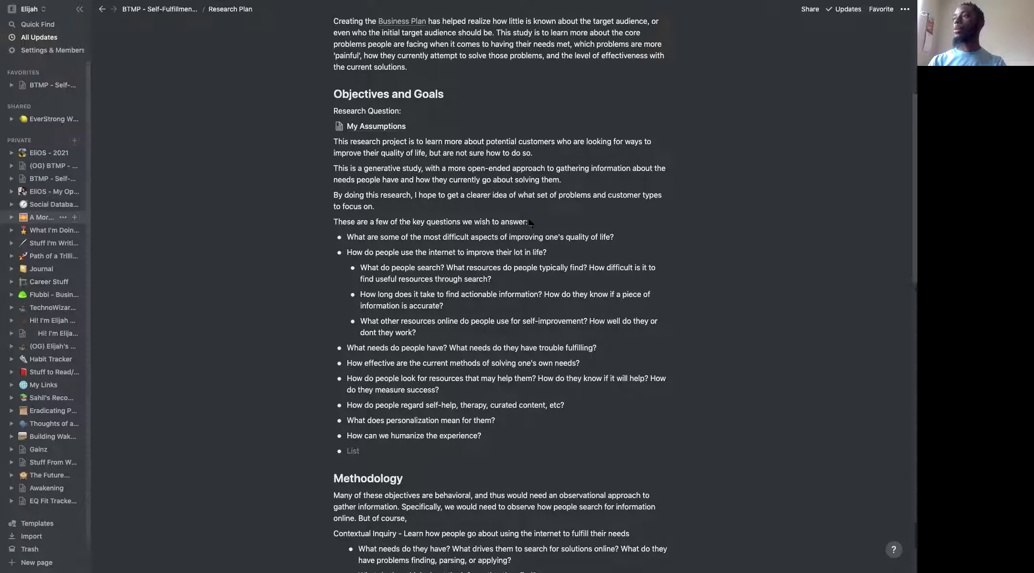
pyautogui.scroll(-2, 506, 234)
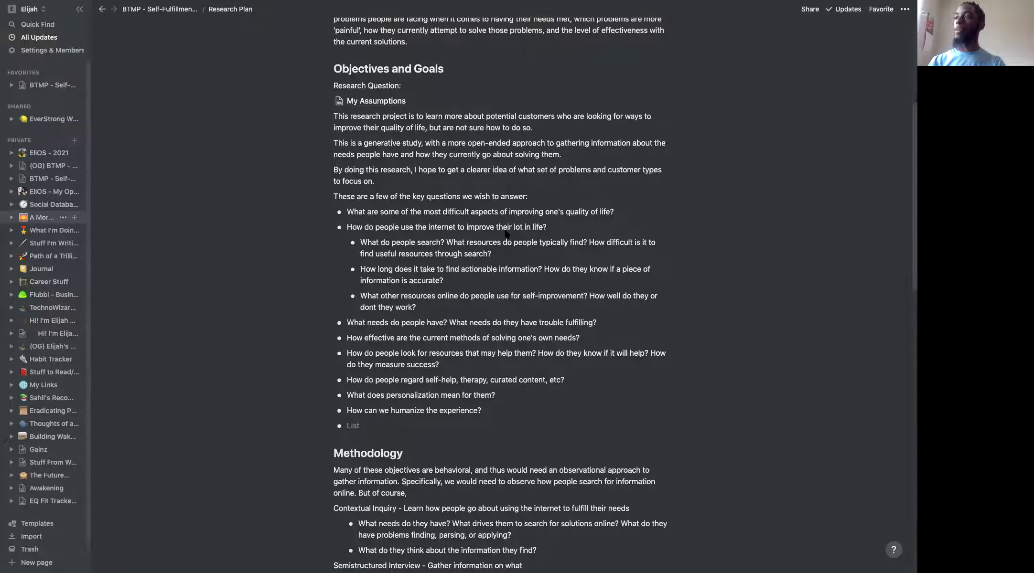
pyautogui.scroll(-1, 506, 233)
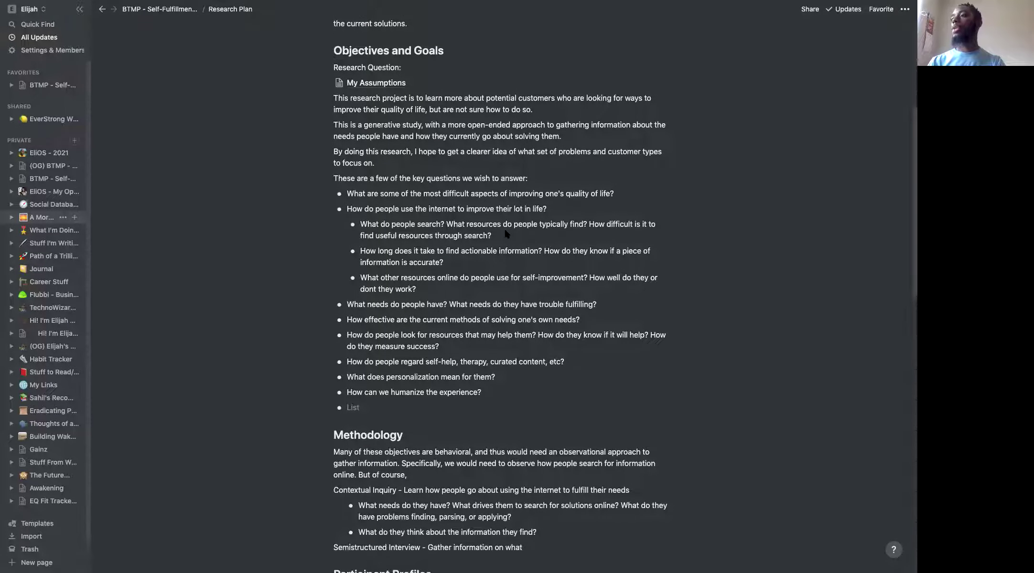
pyautogui.scroll(-2, 505, 233)
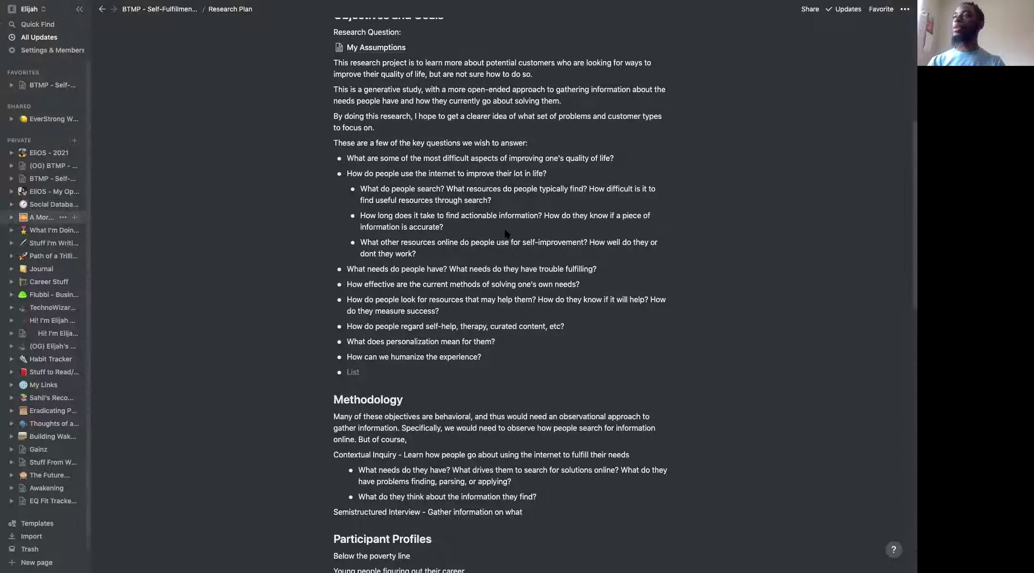
pyautogui.scroll(-1, 505, 232)
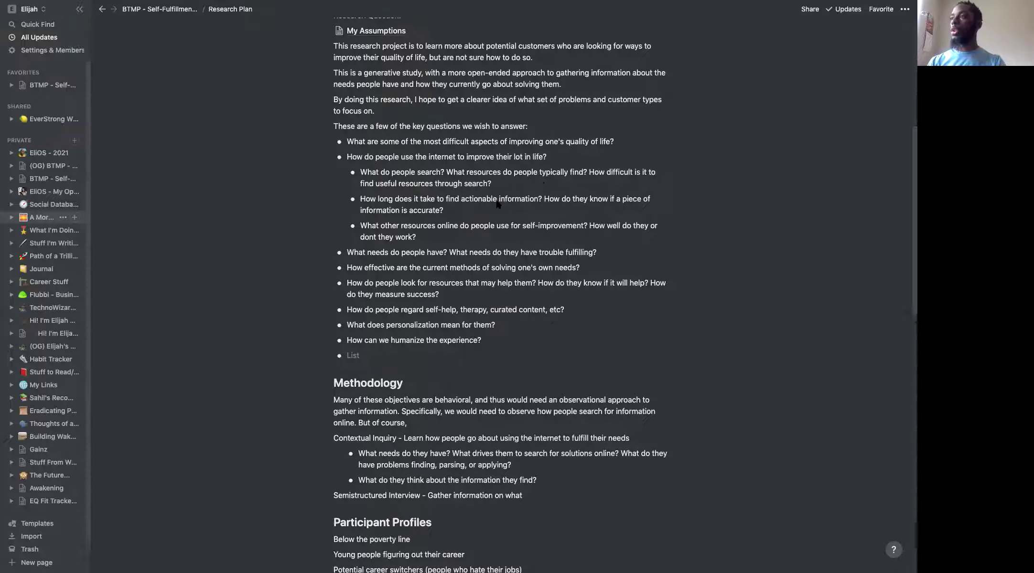
pyautogui.scroll(-2, 498, 204)
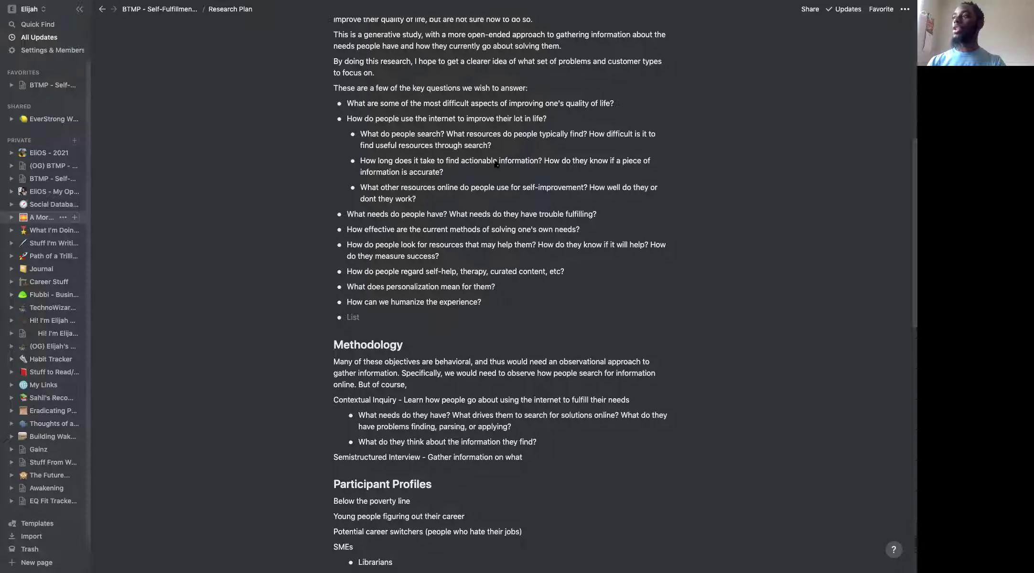
pyautogui.scroll(-2, 475, 222)
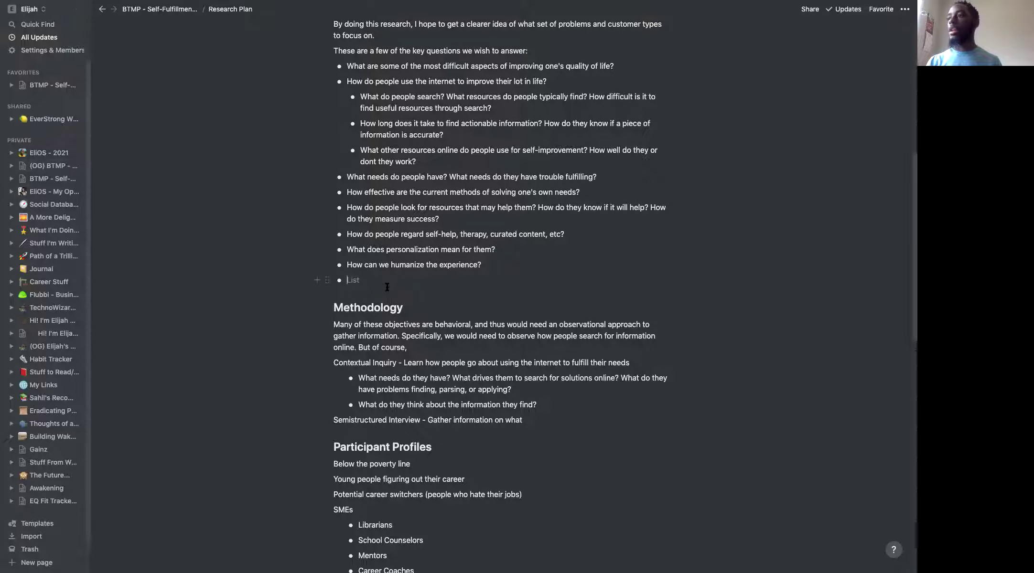
pyautogui.scroll(5, 386, 284)
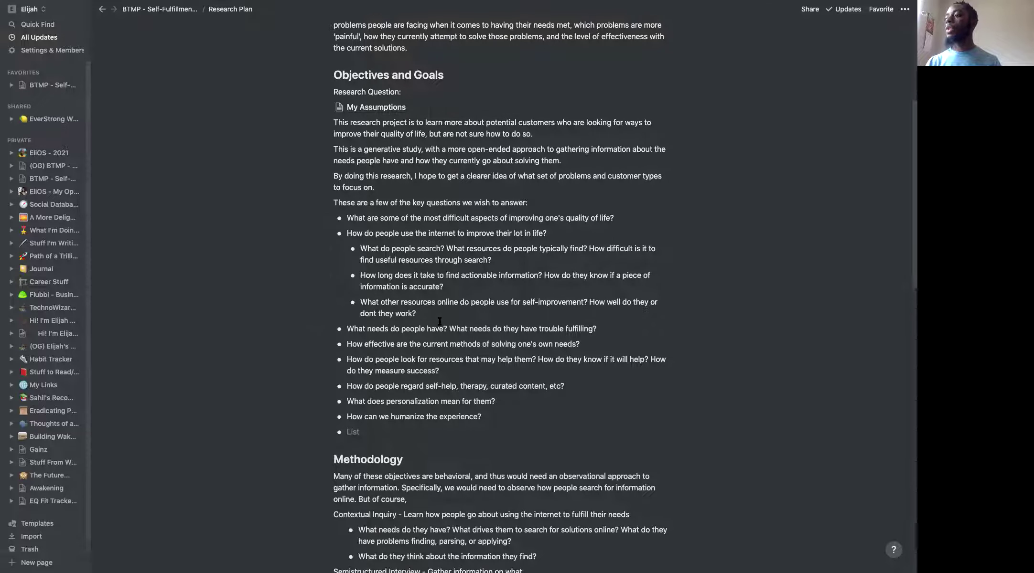
# - End the key questions list and insert the screener and target-audience text, starting "In order to find people we can actually help", above Methodology
pyautogui.scroll(-3, 440, 322)
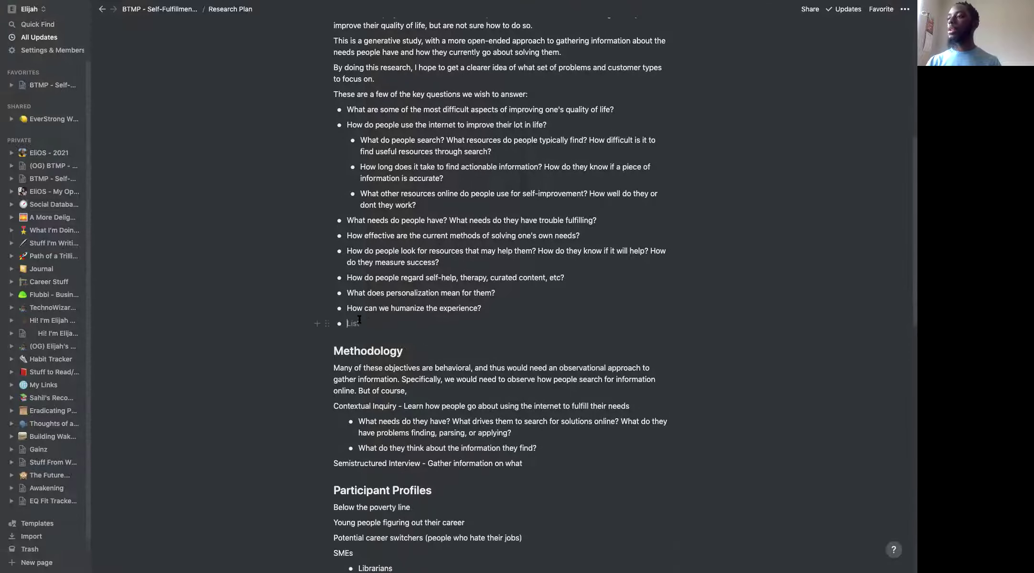
pyautogui.press('Return')
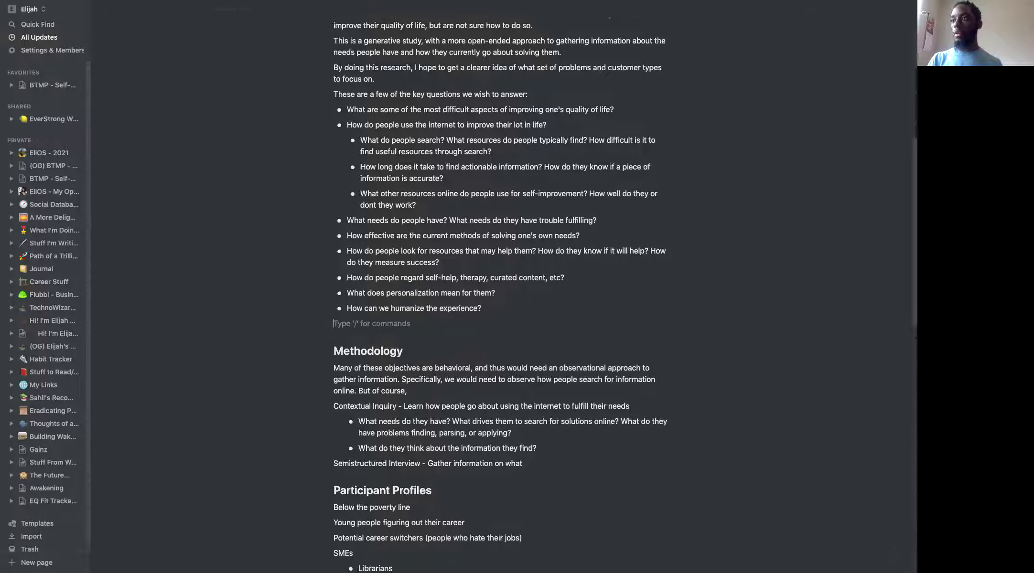
pyautogui.press('Return')
pyautogui.press('Return')
pyautogui.write('In order to find people we can actually help with this research, a screener will be needed to filter out those who need help that we cannot offer at the moment. This includes specialized or immediate needs for: Medical help (insurance, access to doctors or medicine, therapists, etc) Housing (unpaid rent, homeless shelters, etc) Food security We will need to find people who usually consume self-help content, that need help with the following areas: Career help (finding careers rather than ‘dead-end jobs’, skill building, networking, etc) Habit building (removing bad habits, creating good habits, being consistent/persistent, etc) Community (finding and connecting with healthy, diverse, supportive communities) Ideally, a generative research study with this audience would determine how to help people find relevant, actionable, high-quality information based on a solid psychological foundation of behavioral change.')
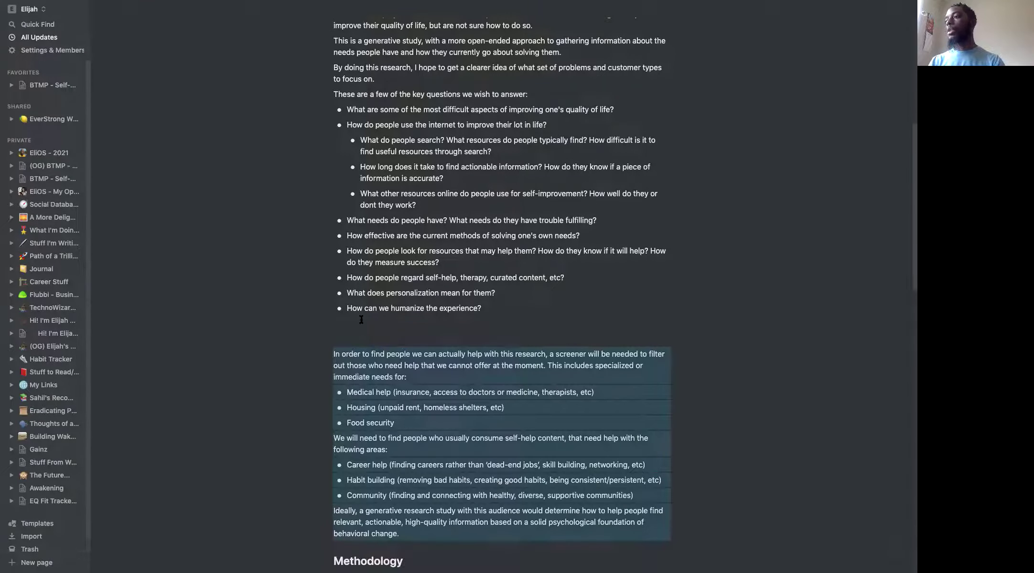
pyautogui.scroll(-4, 403, 378)
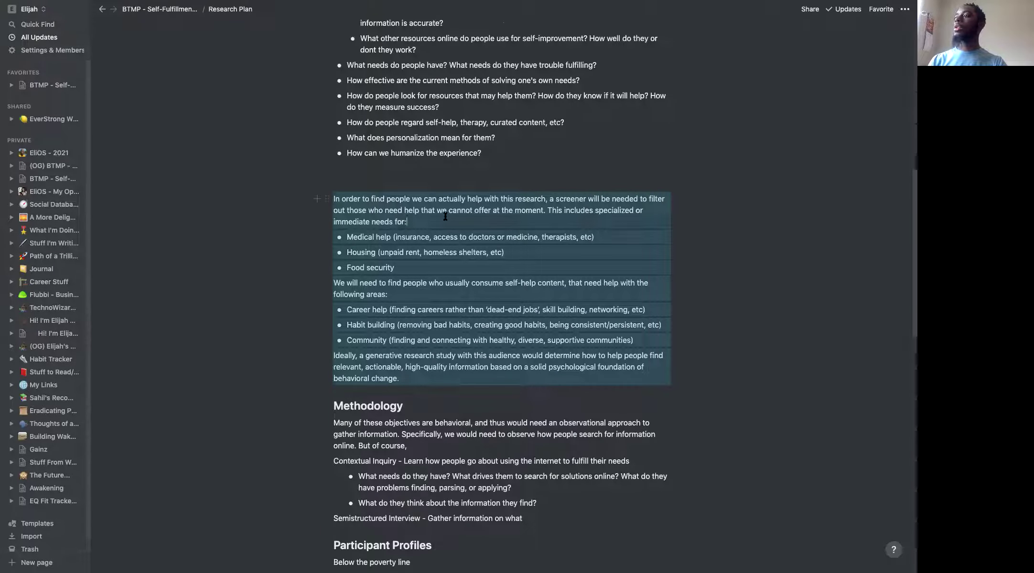
pyautogui.click(407, 222)
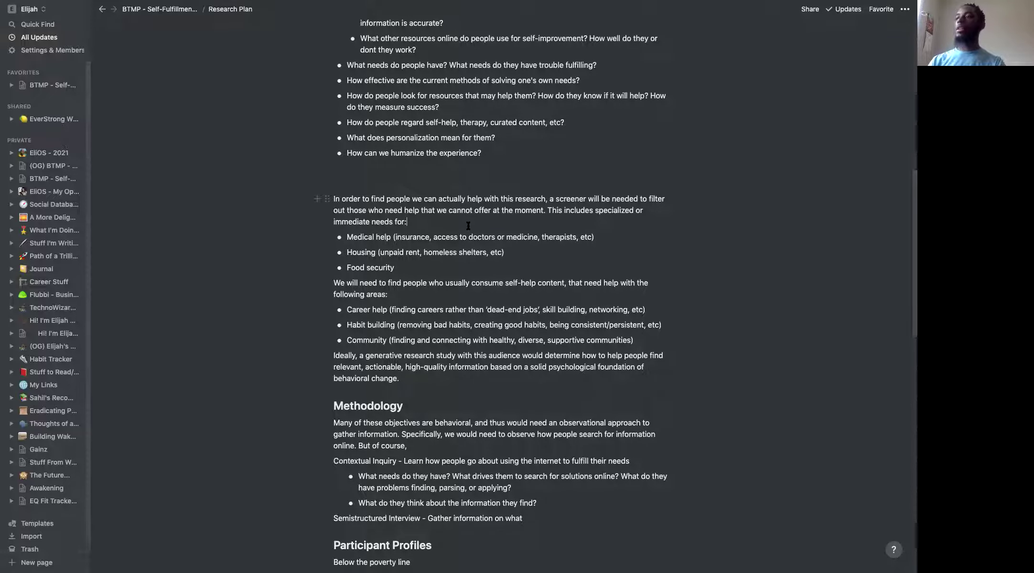
# - Remove the whole screener and target-audience block from below the key questions list
pyautogui.scroll(-2, 469, 225)
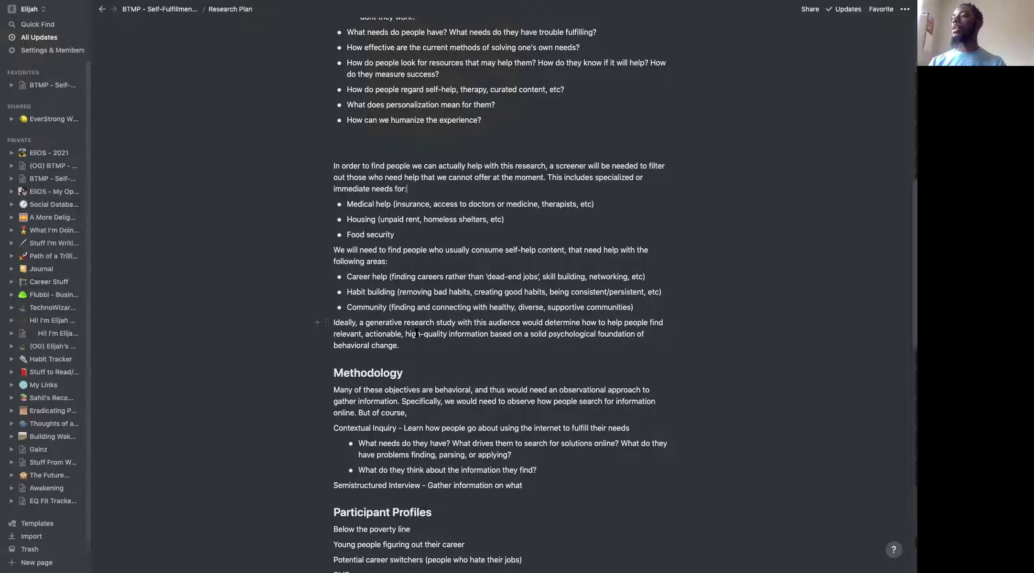
pyautogui.scroll(-1, 416, 333)
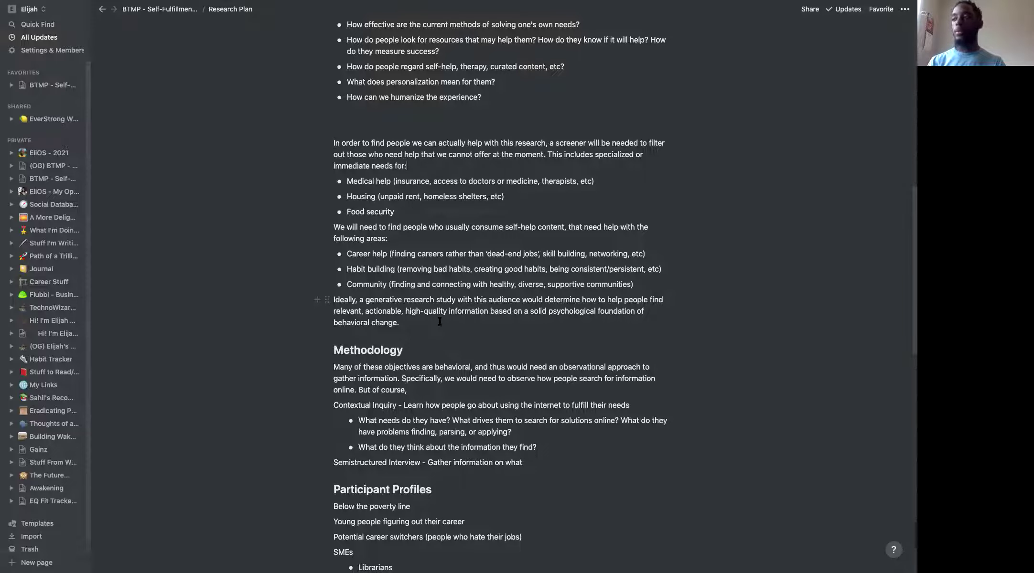
pyautogui.scroll(-1, 446, 327)
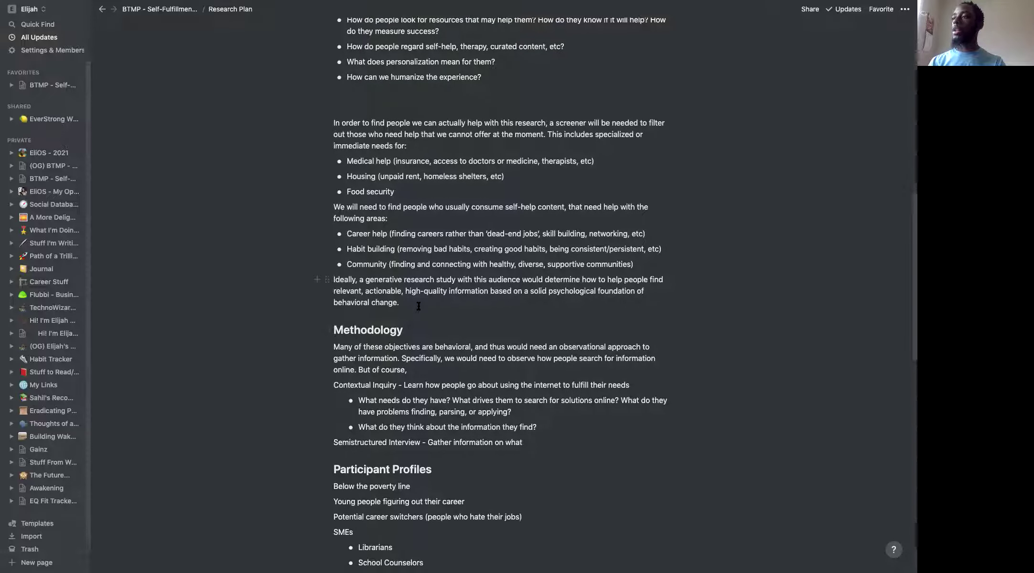
pyautogui.scroll(10, 419, 306)
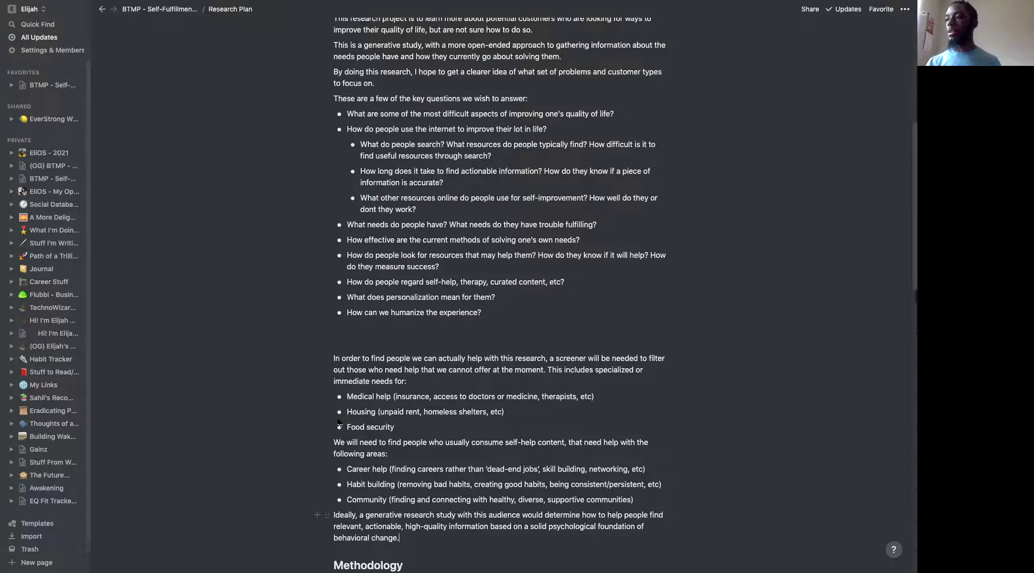
pyautogui.moveTo(407, 540)
pyautogui.mouseDown()
pyautogui.moveTo(354, 439)
pyautogui.moveTo(334, 359)
pyautogui.mouseUp()
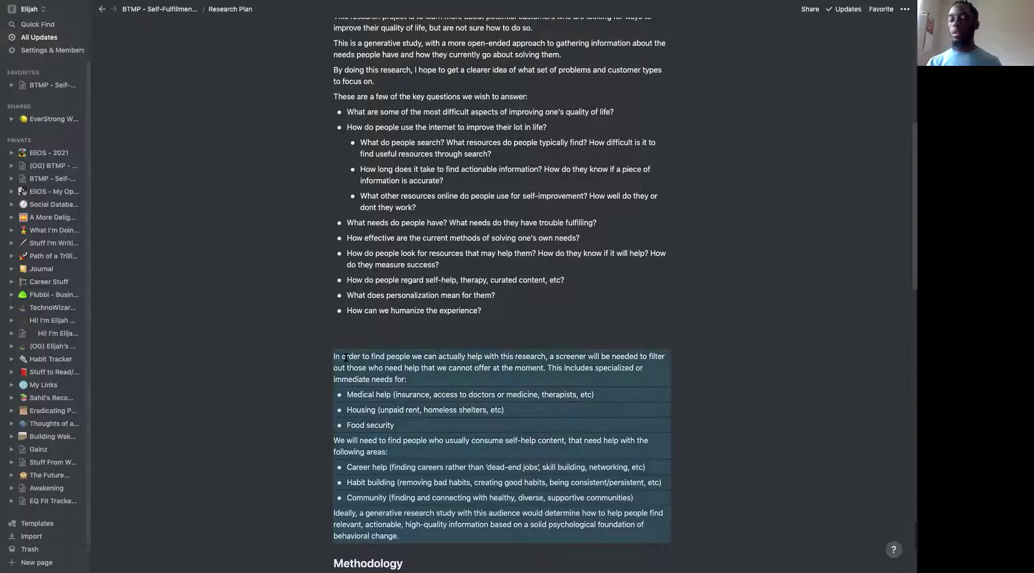
pyautogui.press('BackSpace')
# - Add an empty line below "Research Question:" in Objectives and Goals
pyautogui.scroll(6, 440, 366)
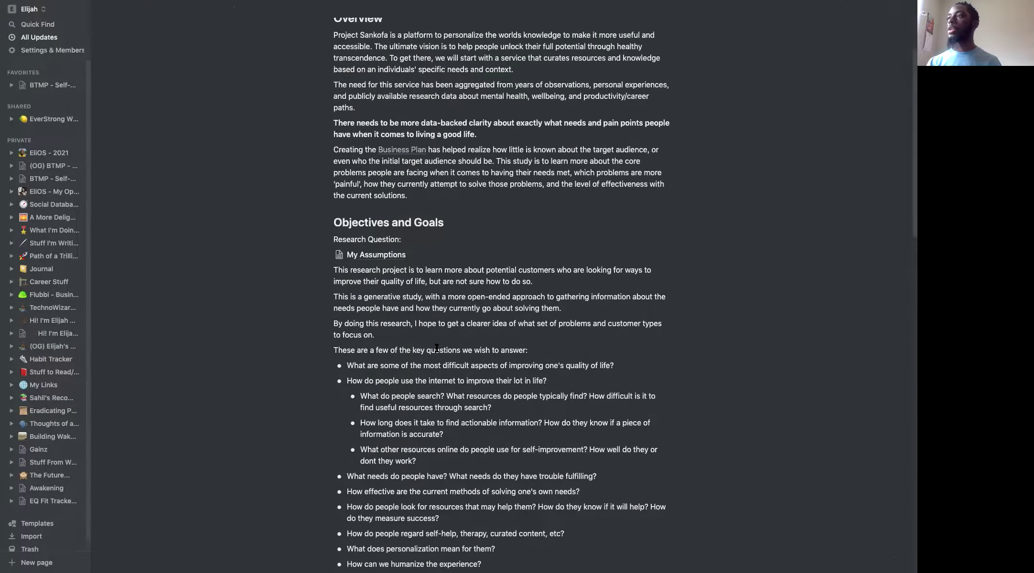
pyautogui.click(411, 238)
pyautogui.press('Return')
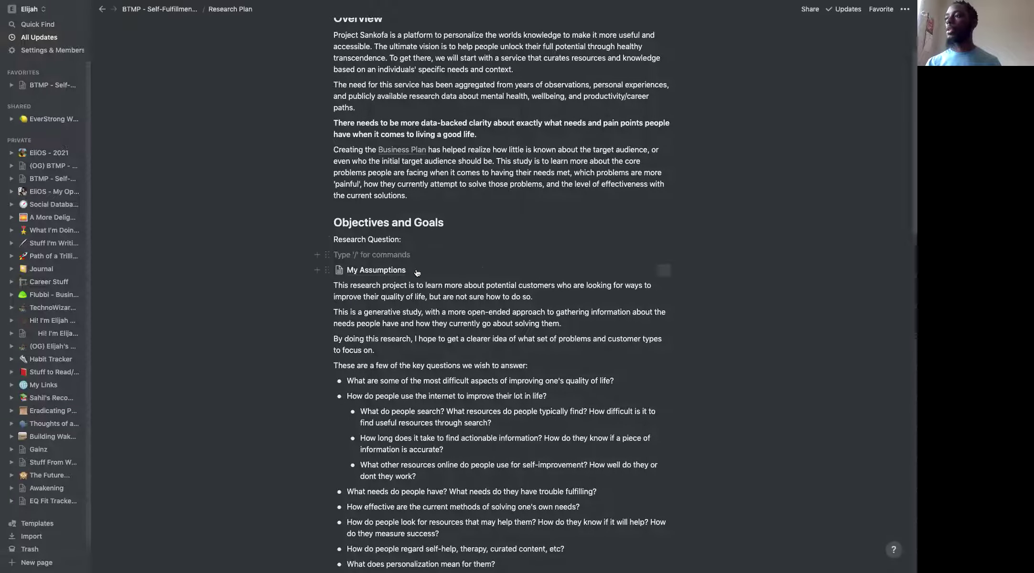
# - Add empty lines below the My Assumptions link and insert the screener and target-audience block there, above "This research project is to learn more"
pyautogui.click(335, 288)
pyautogui.press('Return')
pyautogui.press('Return')
pyautogui.press('Return')
pyautogui.press('Return')
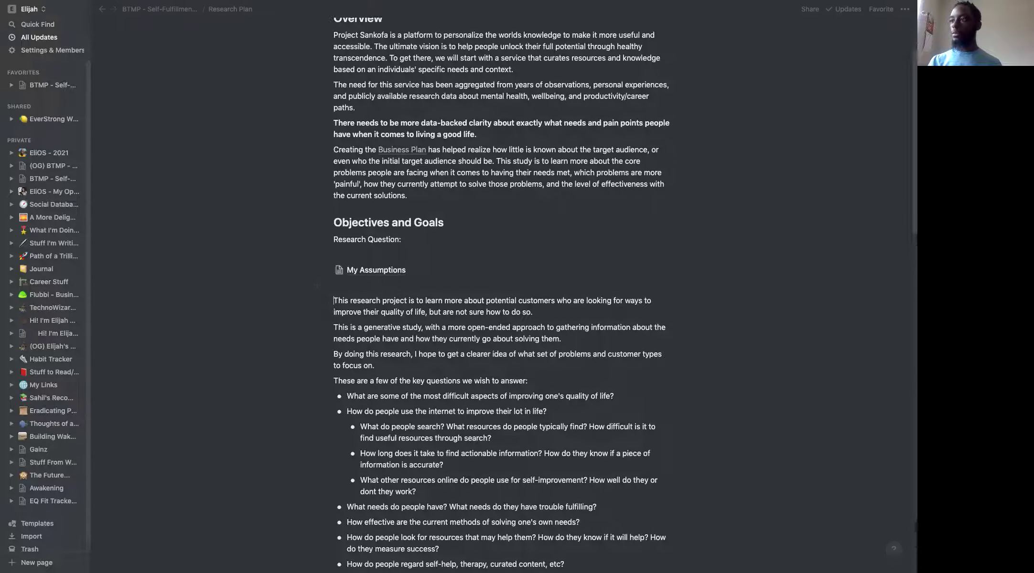
pyautogui.click(336, 295)
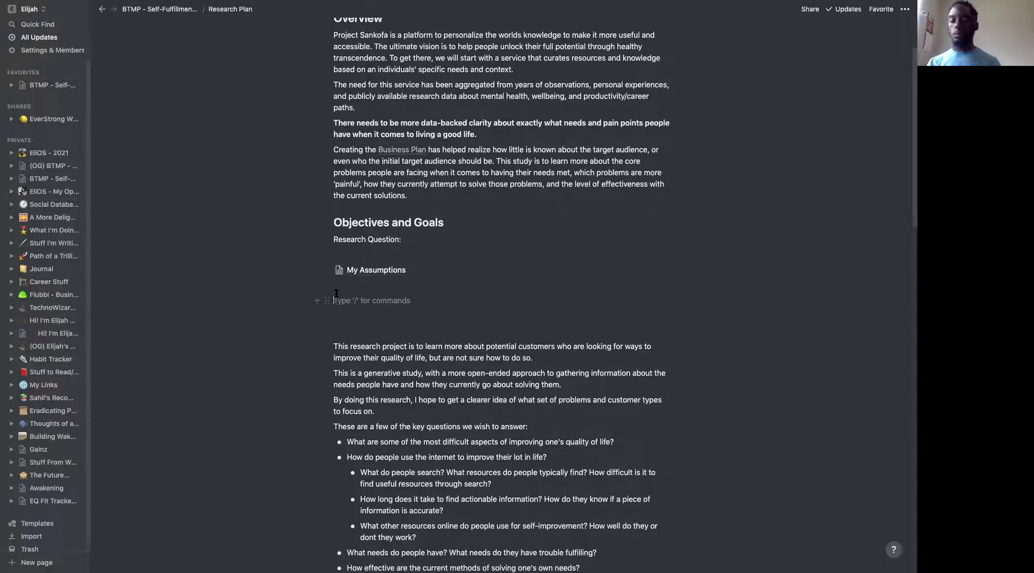
pyautogui.write('In order to find people we can actually help with this research, a screener will be needed to filter out those who need help that we cannot offer at the moment. This includes specialized or immediate needs for: Medical help (insurance, access to doctors or medicine, therapists, etc) Housing (unpaid rent, homeless shelters, etc) Food security We will need to find people who usually consume self-help content, that need help with the following areas: Career help (finding careers rather than ‘dead-end jobs’, skill building, networking, etc) Habit building (removing bad habits, creating good habits, being consistent/persistent, etc) Community (finding and connecting with healthy, diverse, supportive communities) Ideally, a generative research study with this audience would determine how to help people find relevant, actionable, high-quality information based on a solid psychological foundation of behavioral change.')
pyautogui.click(393, 339)
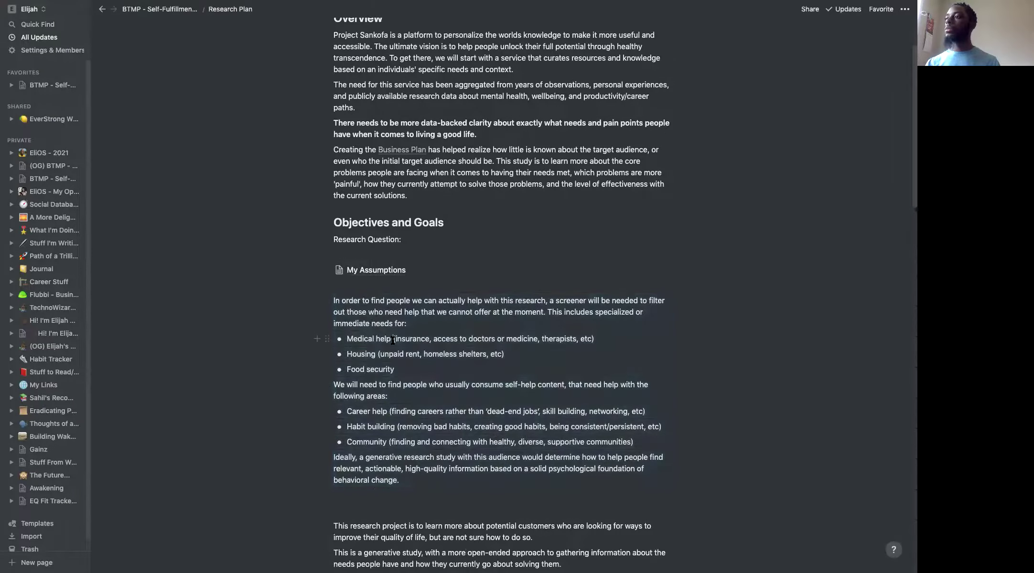
# - Copy the paragraph starting "This research project is to learn more about potential customers" and delete it from its place
pyautogui.scroll(-3, 392, 340)
pyautogui.scroll(-1, 393, 341)
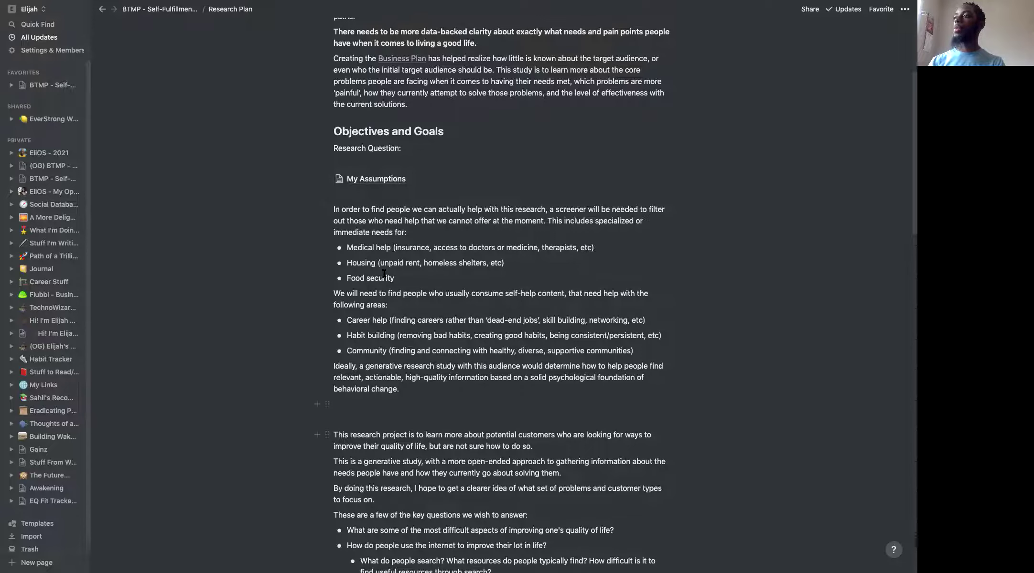
pyautogui.scroll(-3, 384, 274)
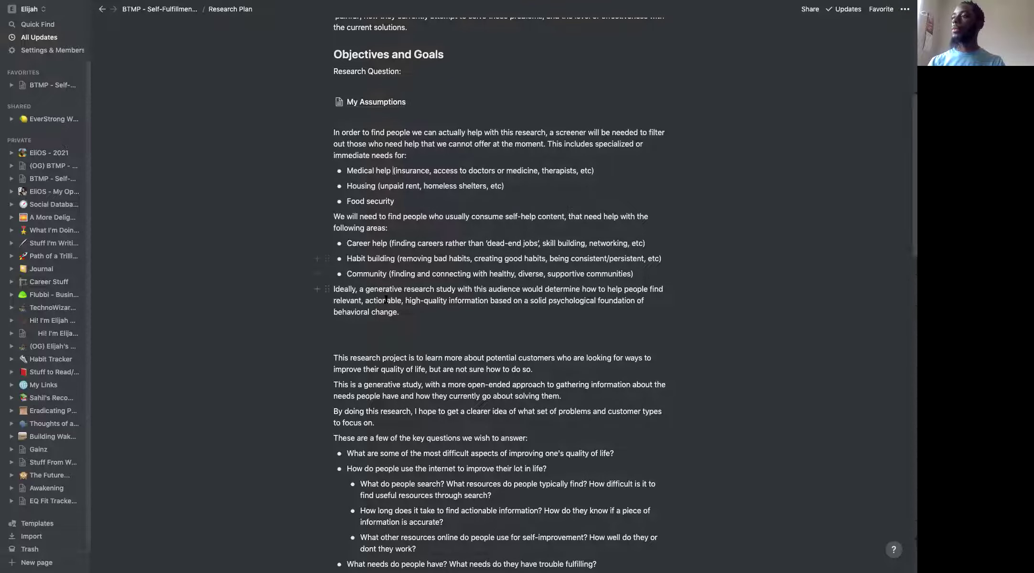
pyautogui.scroll(-3, 400, 324)
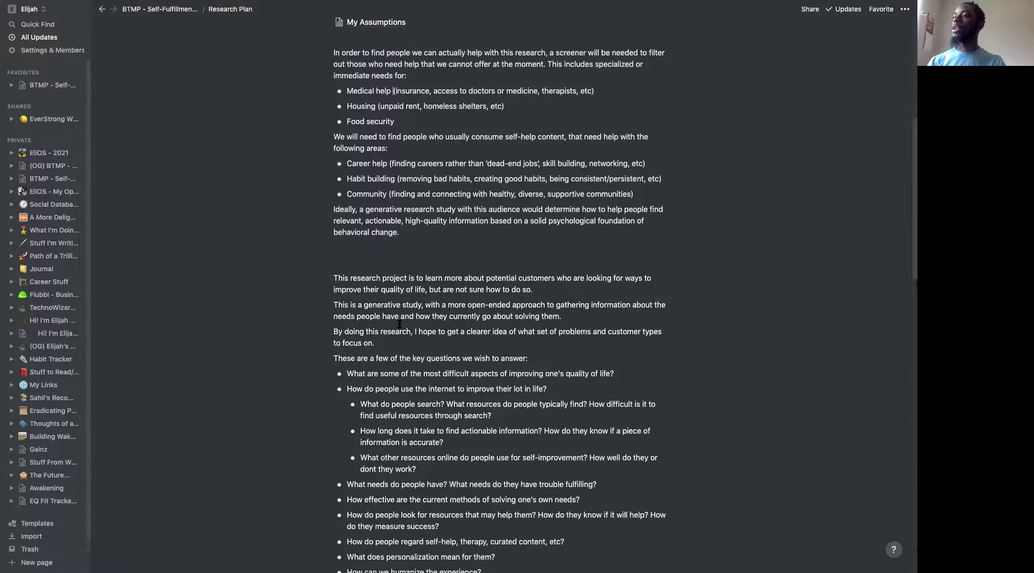
pyautogui.scroll(-3, 400, 324)
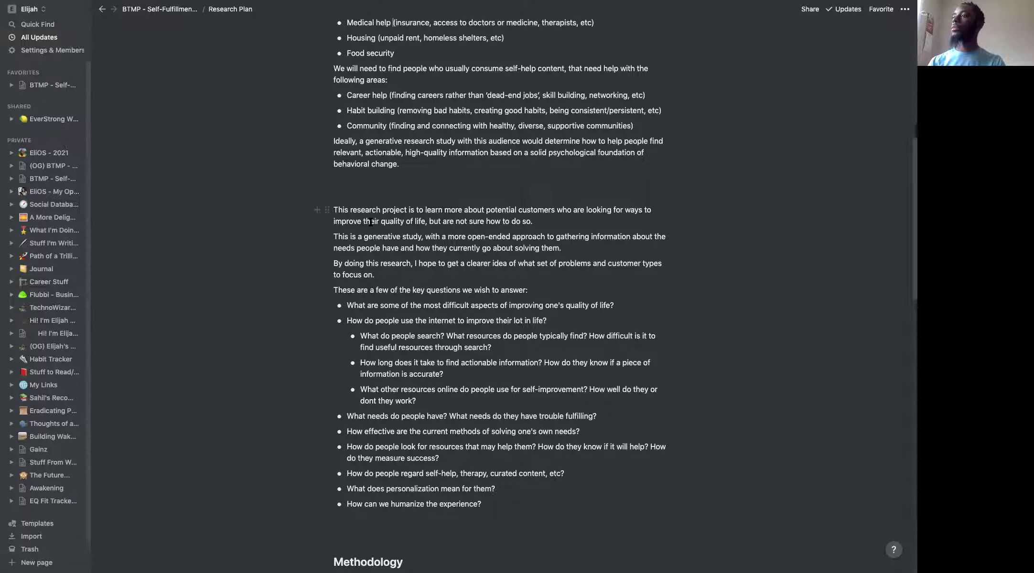
pyautogui.scroll(5, 370, 221)
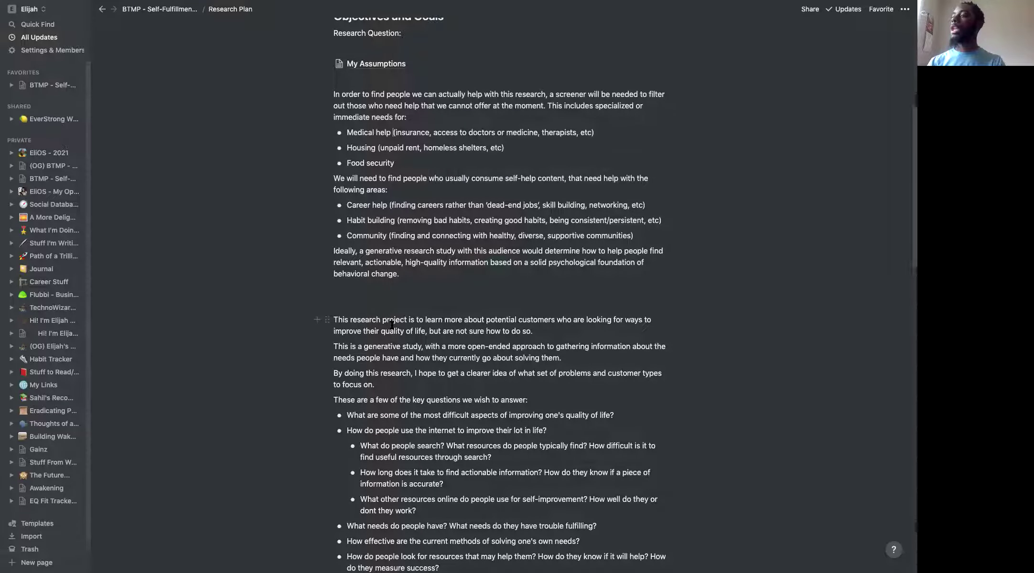
pyautogui.tripleClick(392, 326)
pyautogui.press('super+c')
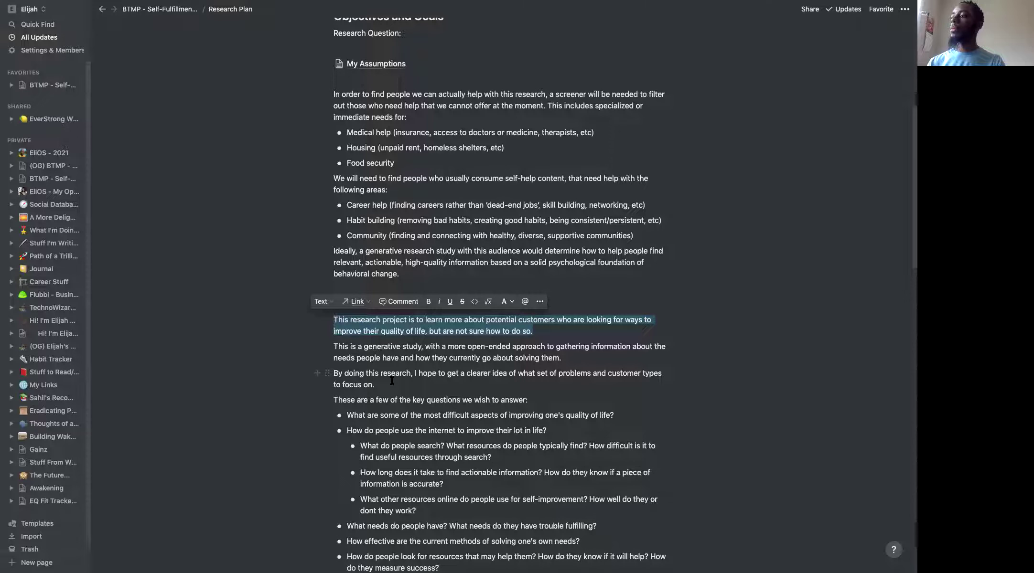
pyautogui.scroll(-1, 392, 381)
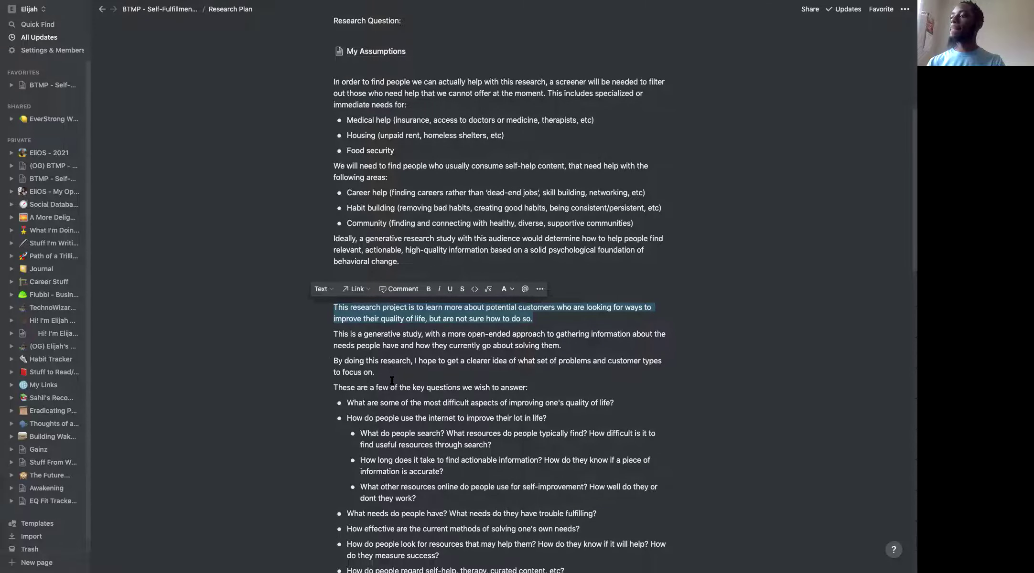
pyautogui.scroll(2, 392, 381)
pyautogui.press('BackSpace')
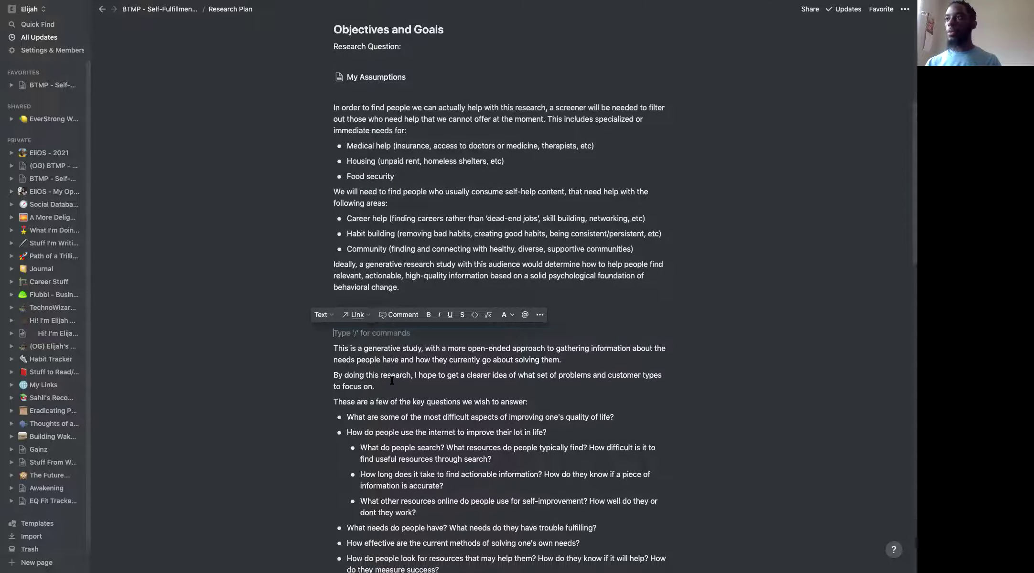
# - Paste the copied "This research project is to learn more" paragraph into the empty line below "Research Question:"
pyautogui.click(396, 60)
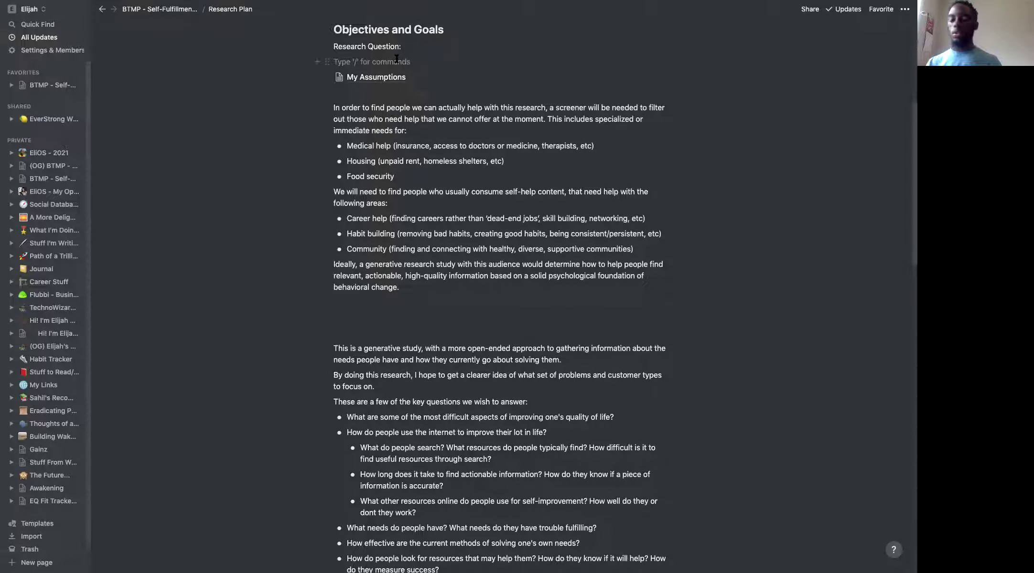
pyautogui.press('super+v')
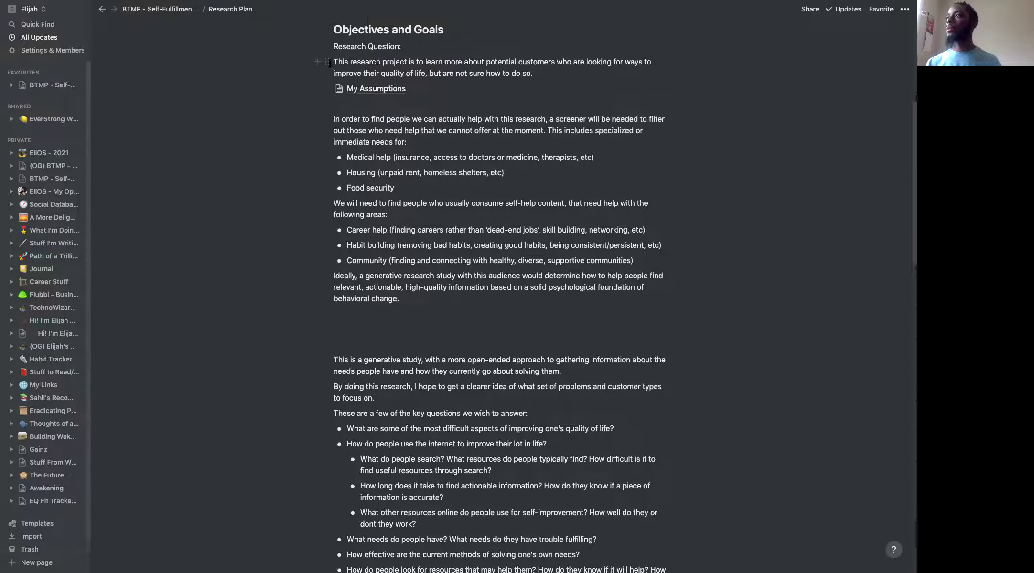
pyautogui.scroll(3, 363, 95)
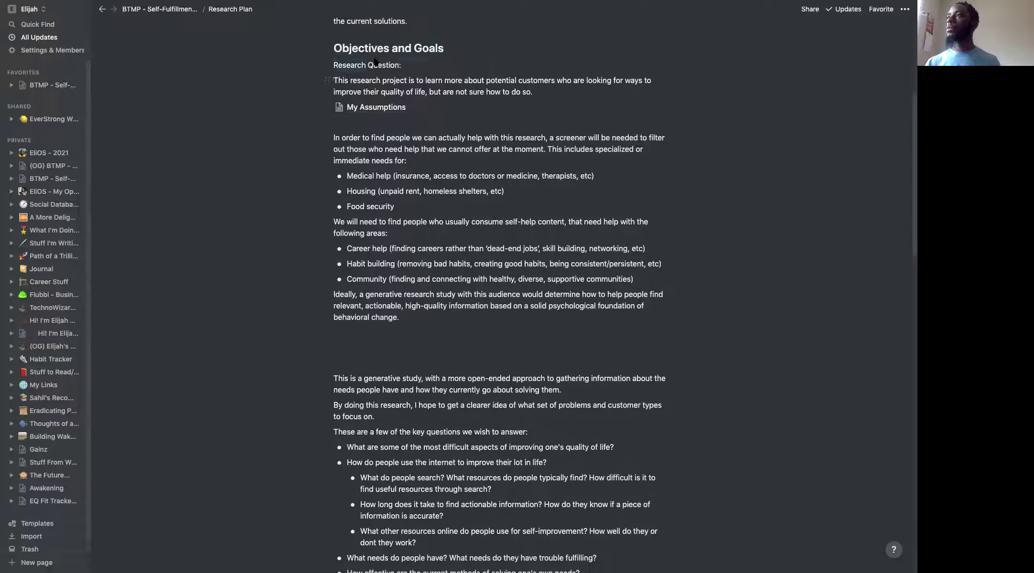
# - View the My Assumptions page and return to Objectives and Goals on the Research Plan page
pyautogui.click(399, 125)
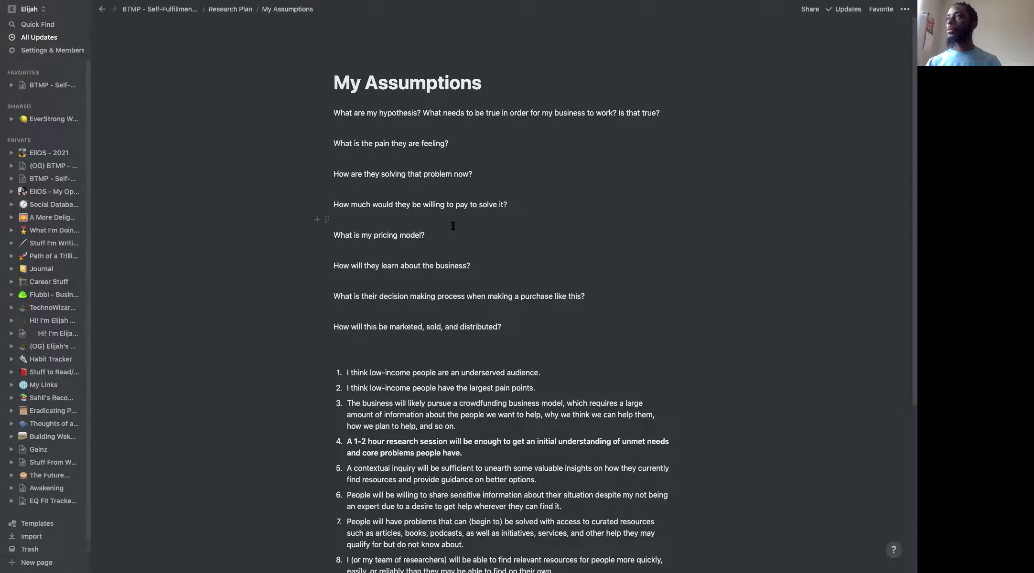
pyautogui.click(230, 9)
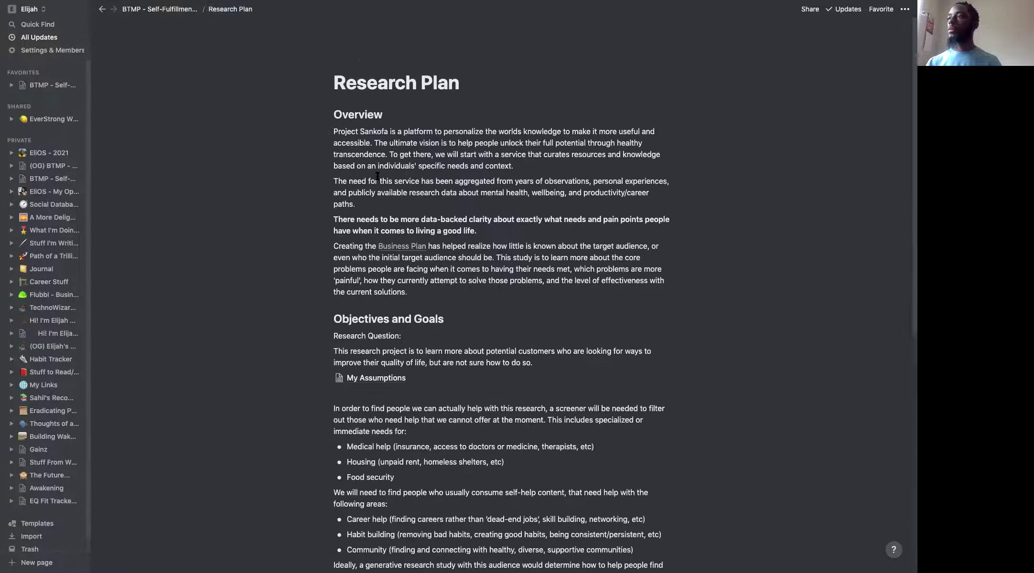
pyautogui.scroll(-3, 484, 320)
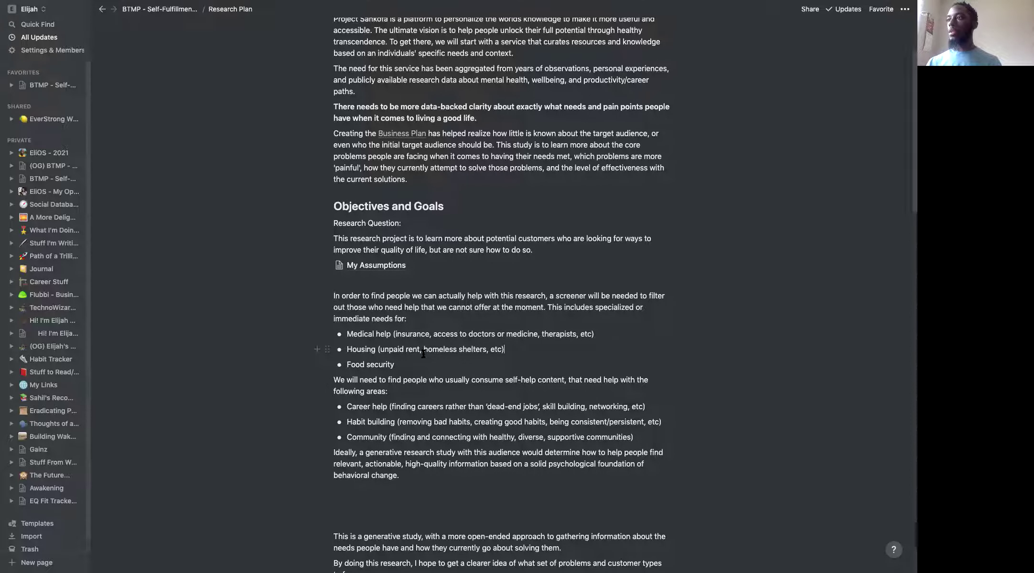
pyautogui.doubleClick(446, 248)
pyautogui.tripleClick(446, 248)
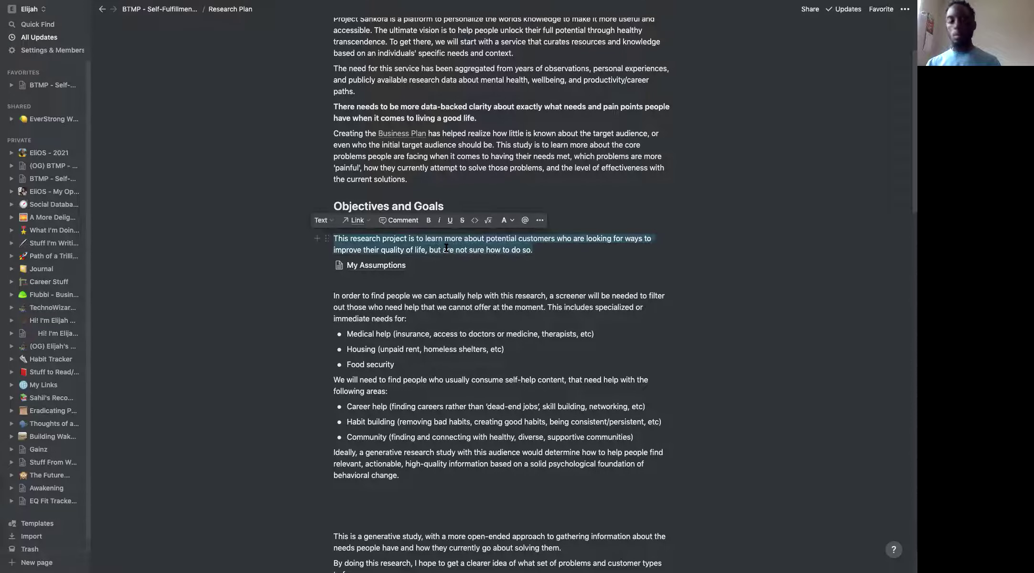
pyautogui.press('BackSpace')
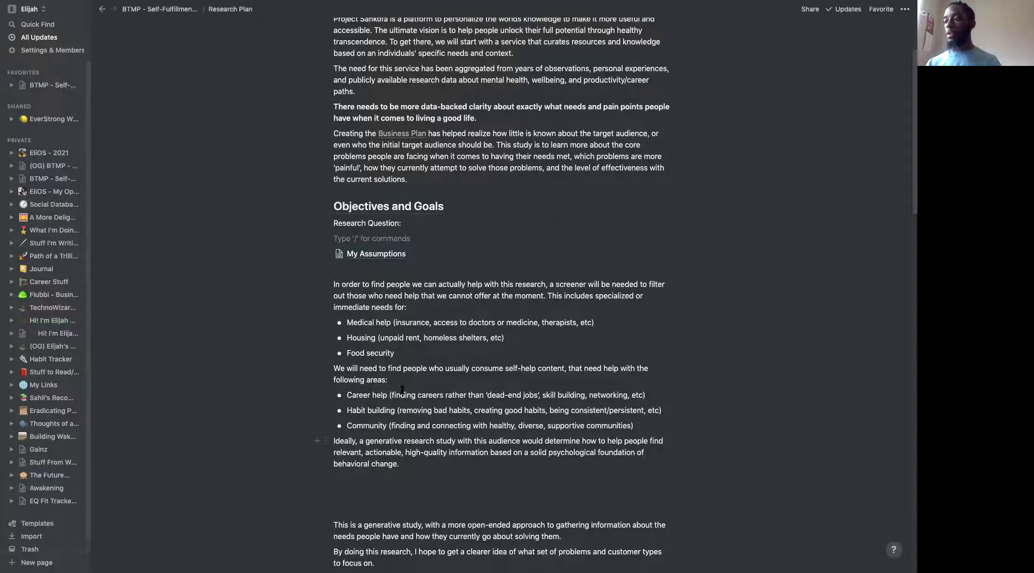
pyautogui.press('super+z')
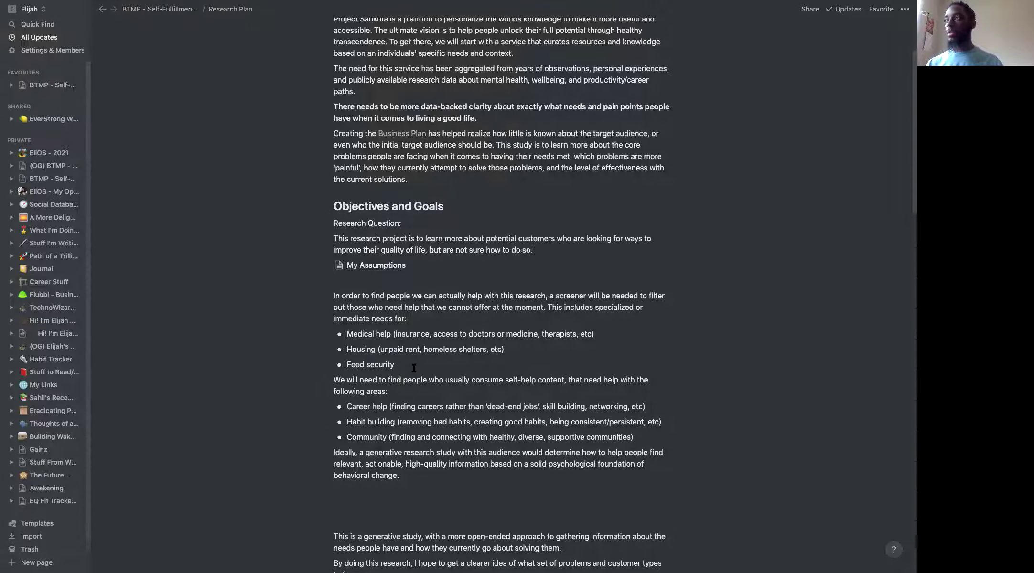
# - Copy the paragraph below "Research Question:" into the empty line above "This is a generative study"
pyautogui.tripleClick(445, 238)
pyautogui.press('super+c')
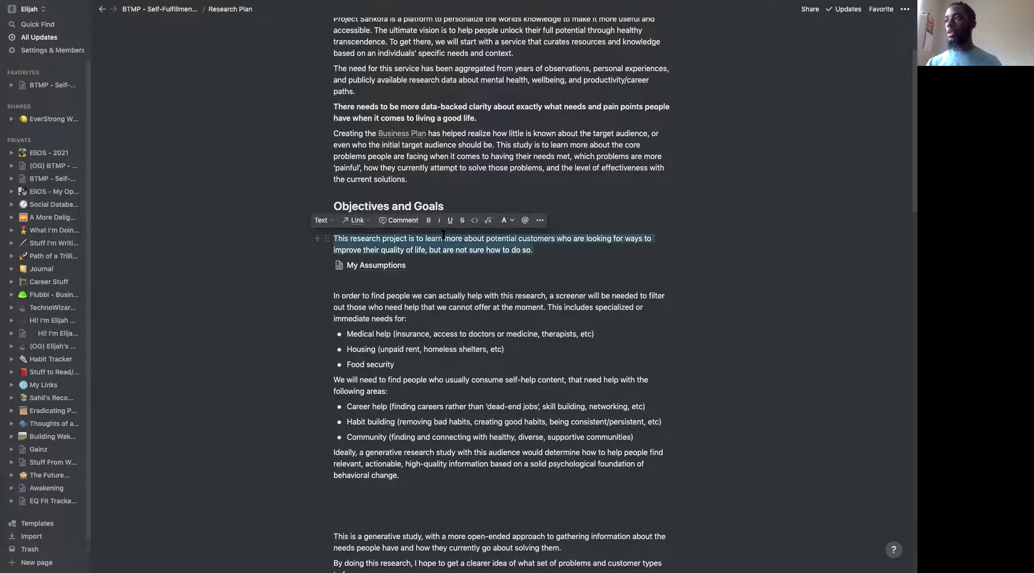
pyautogui.click(385, 527)
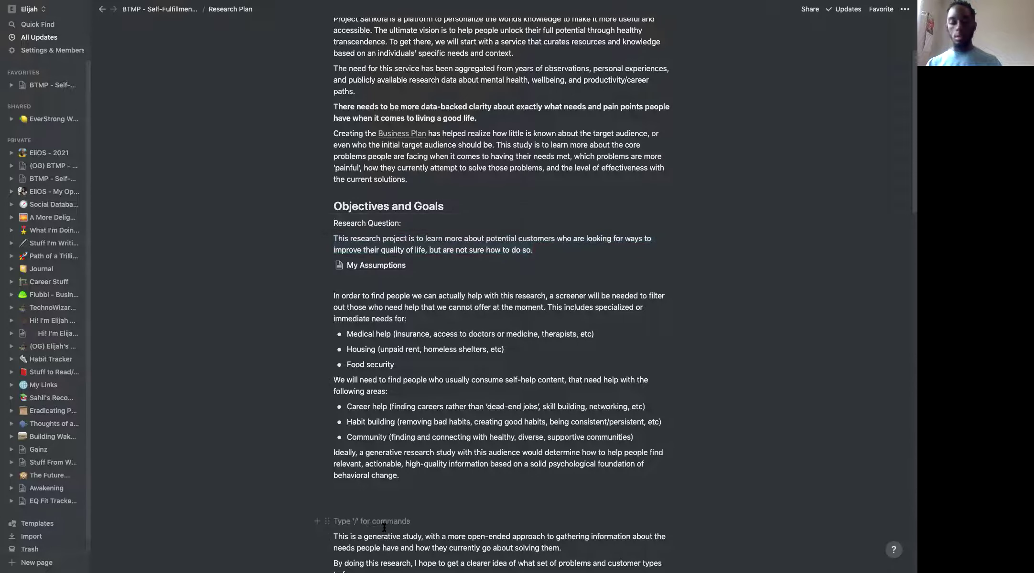
pyautogui.press('super+v')
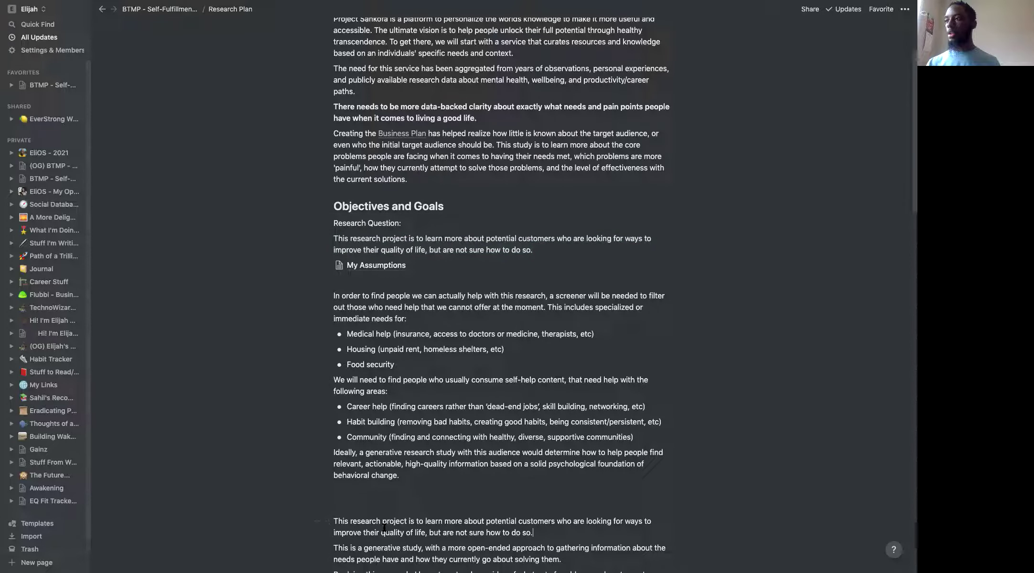
# - Reword the paragraph below "Research Question:" to begin "How can we learn more about potential customers" and end with a question mark
pyautogui.tripleClick(434, 249)
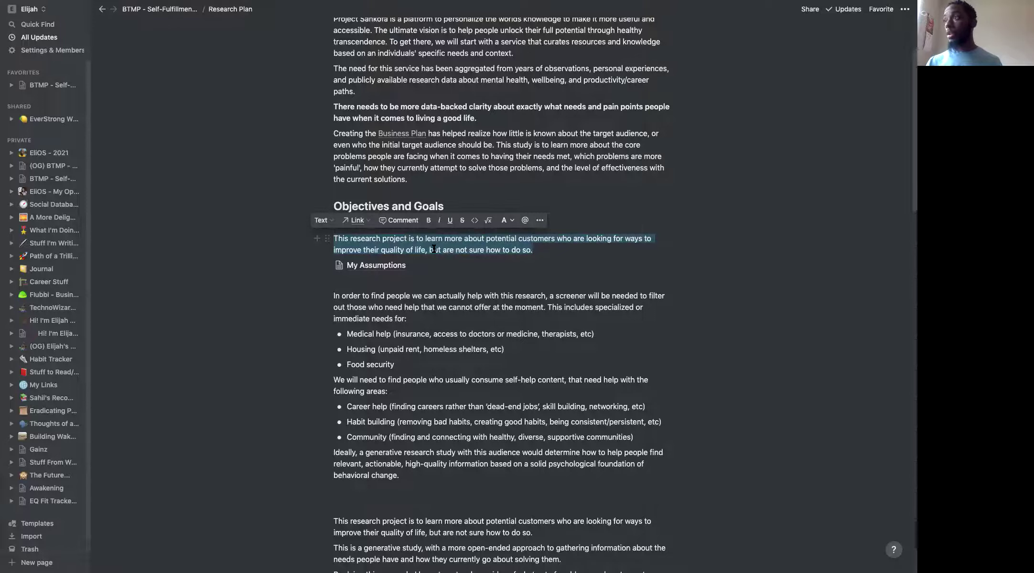
pyautogui.click(433, 249)
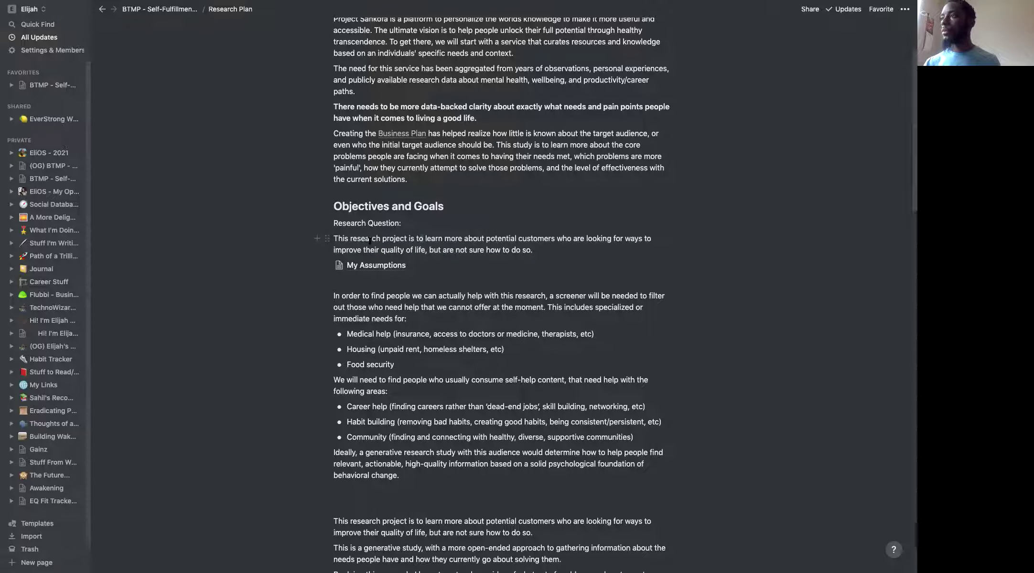
pyautogui.moveTo(369, 241); pyautogui.dragTo(328, 235)
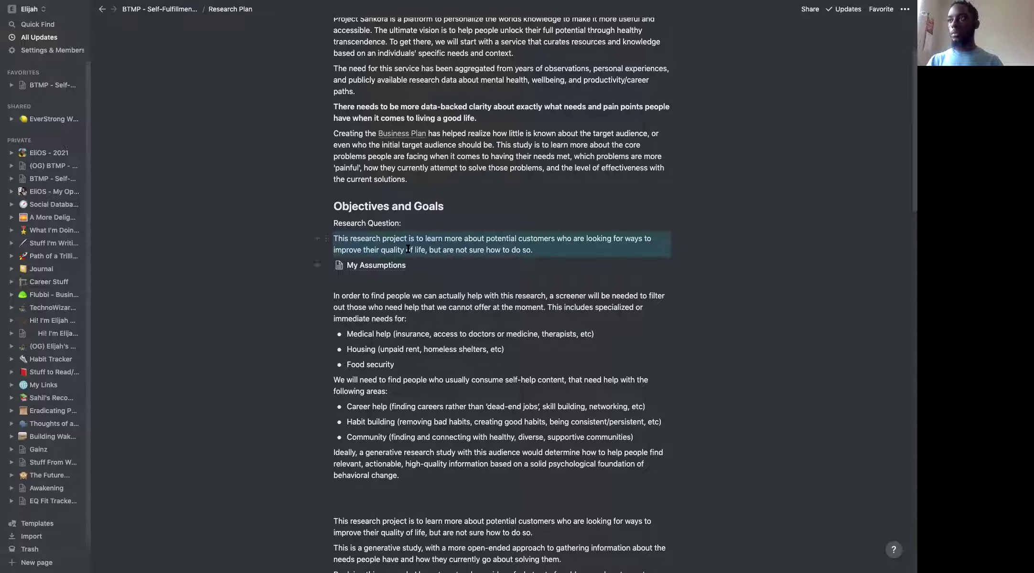
pyautogui.moveTo(424, 239); pyautogui.dragTo(334, 239)
pyautogui.write('How ')
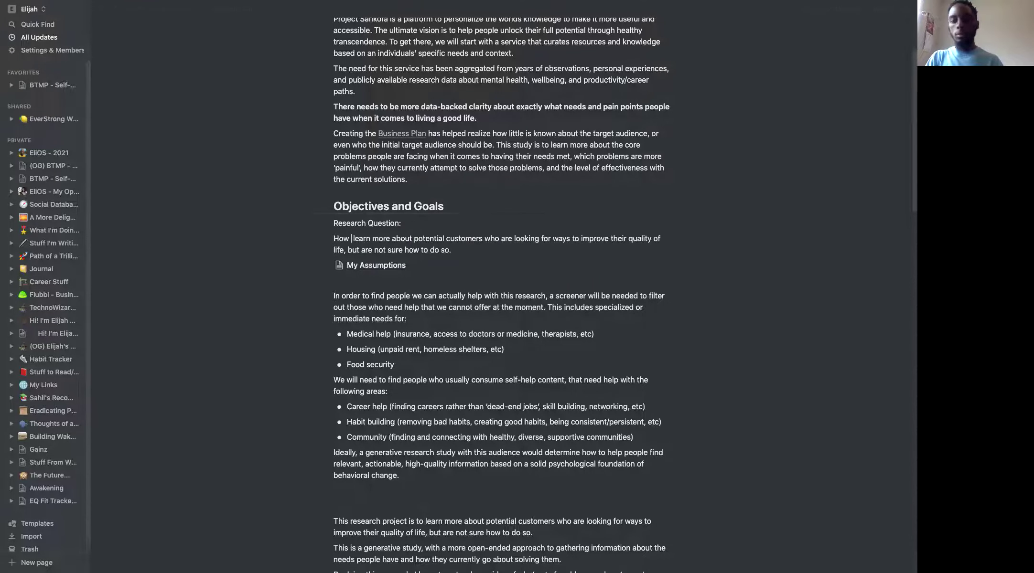
pyautogui.write('can we')
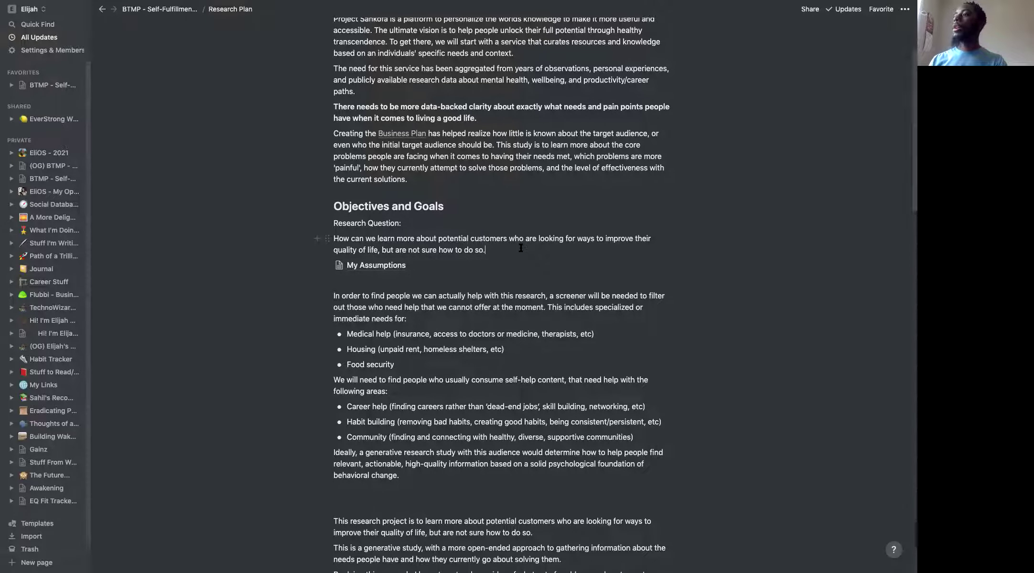
pyautogui.write('?')
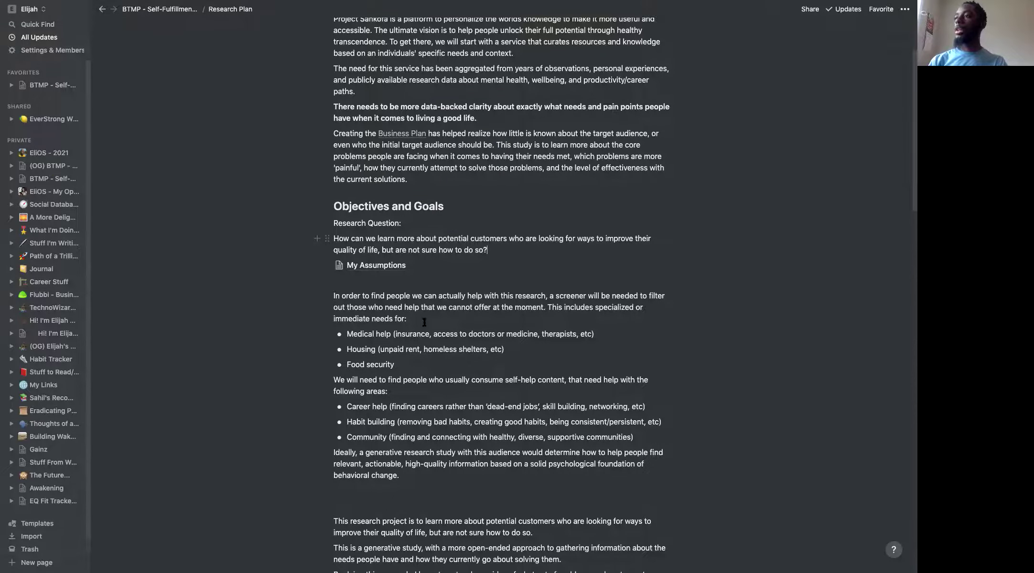
# - Add "..." after "But of course," at the end of the first Methodology paragraph
pyautogui.scroll(-3, 416, 368)
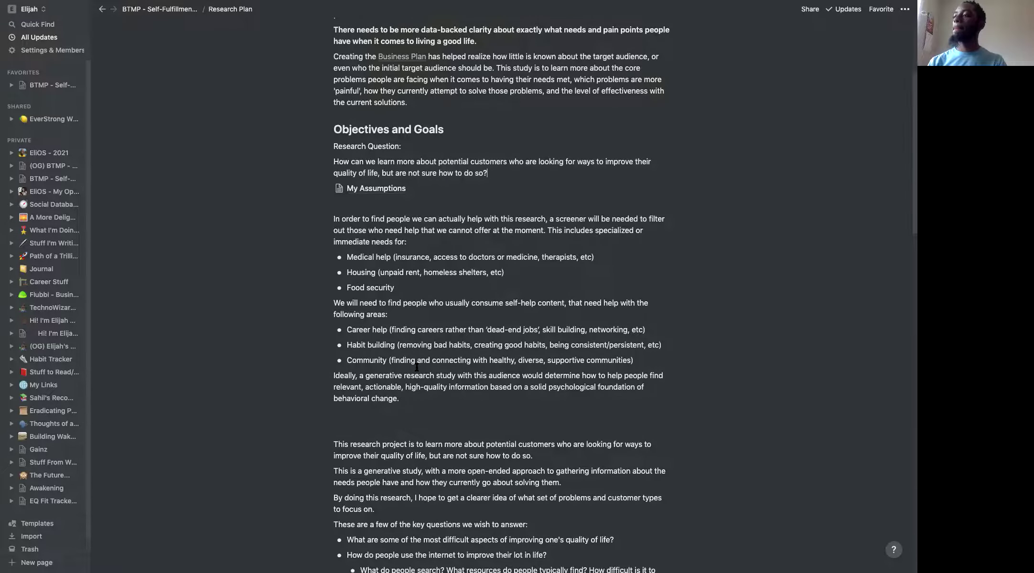
pyautogui.scroll(-6, 417, 368)
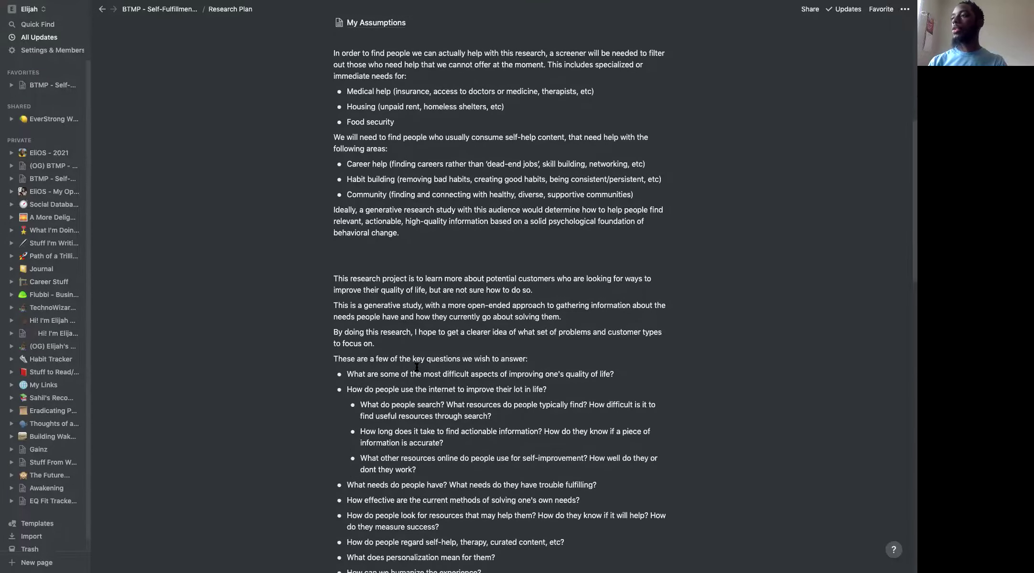
pyautogui.scroll(-4, 417, 368)
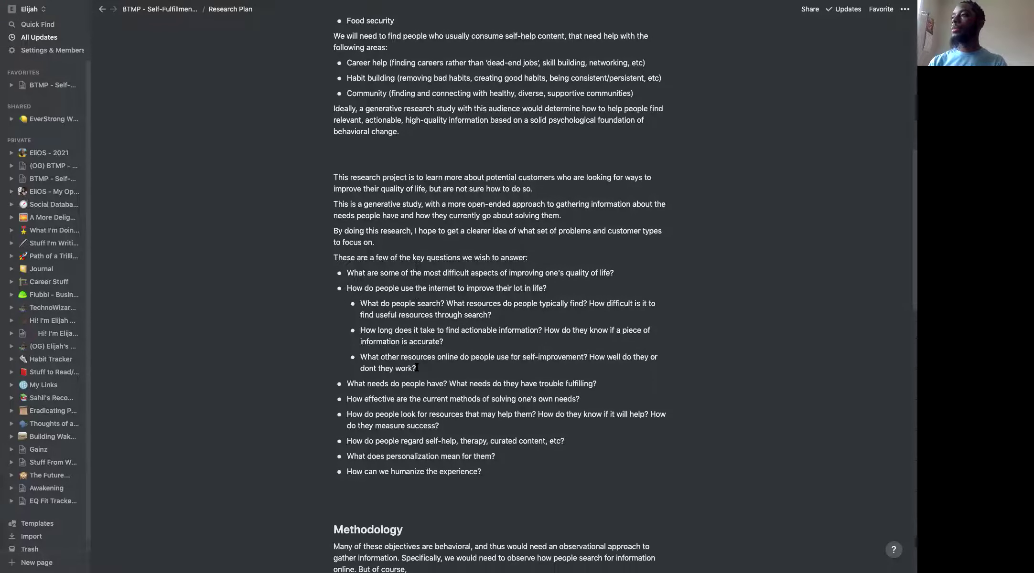
pyautogui.scroll(-3, 417, 367)
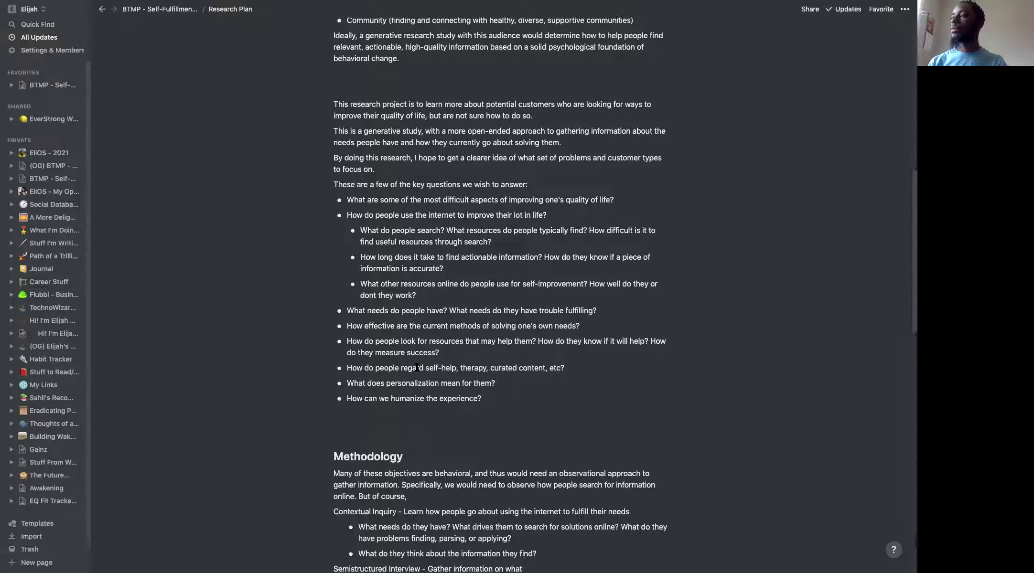
pyautogui.scroll(-7, 416, 368)
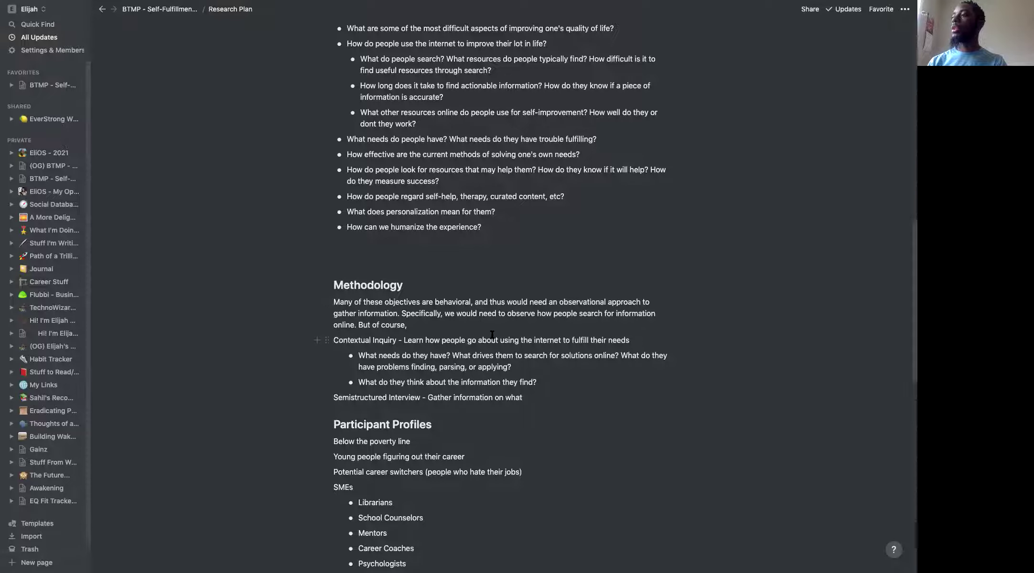
pyautogui.scroll(-2, 515, 348)
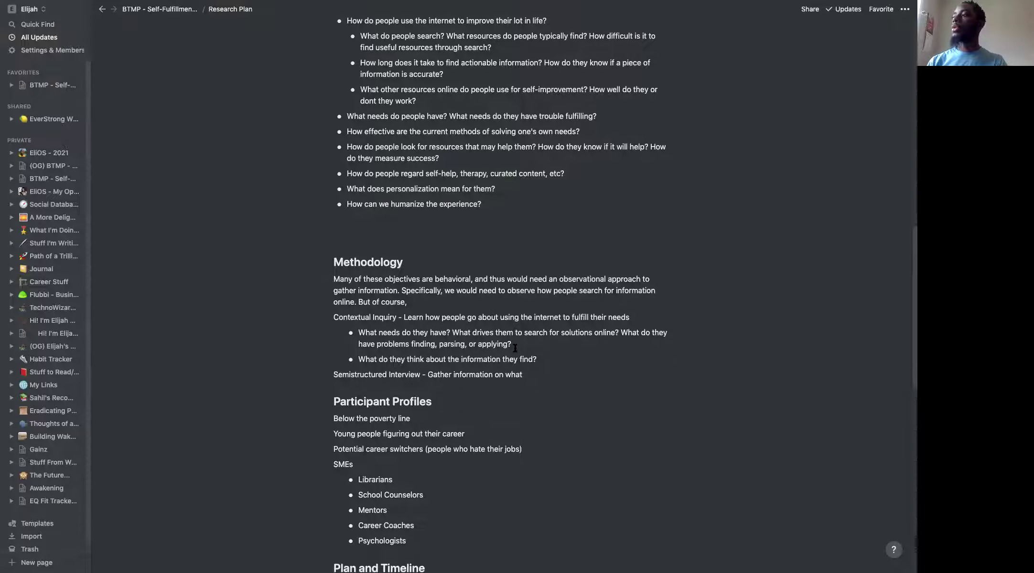
pyautogui.scroll(-1, 515, 348)
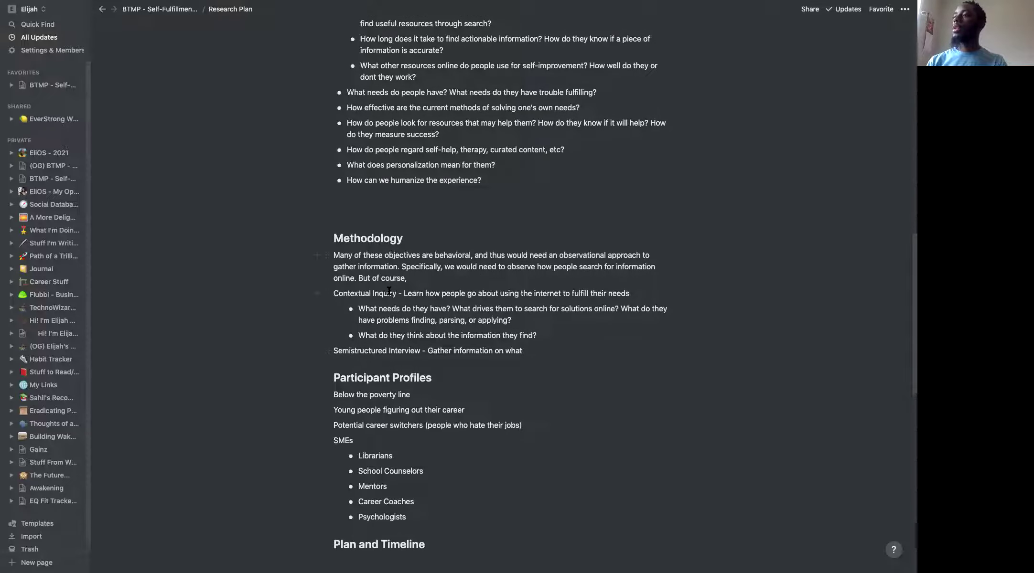
pyautogui.write('...')
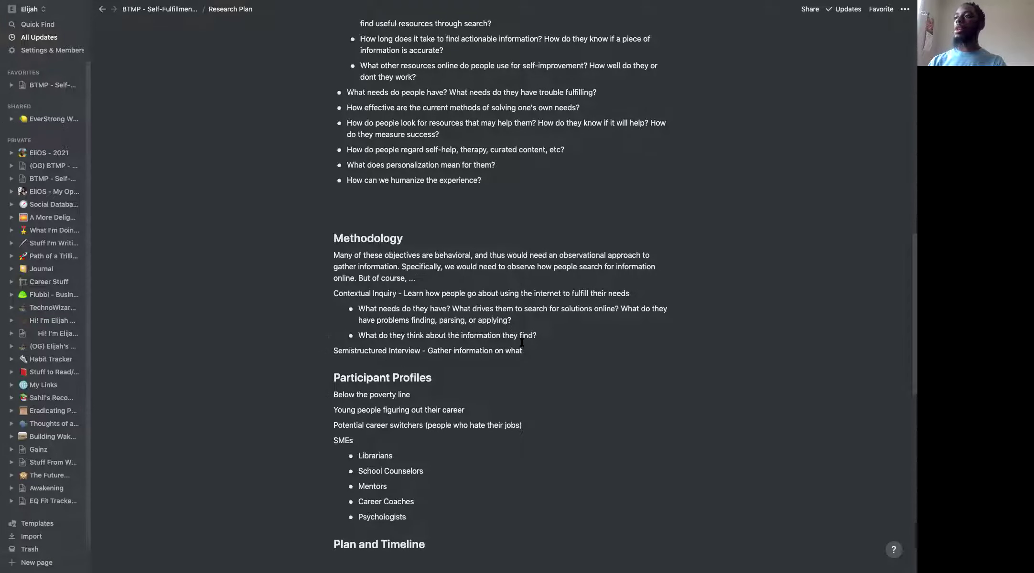
# - Open the My Assumptions page from Objectives and Goals and go to the end of its numbered list
pyautogui.scroll(-1, 522, 342)
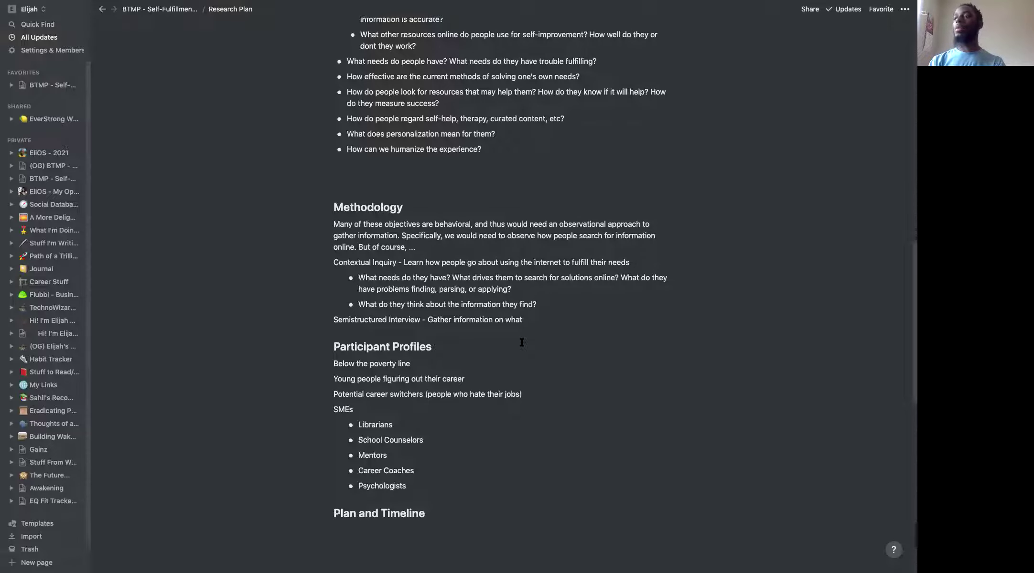
pyautogui.scroll(4, 522, 342)
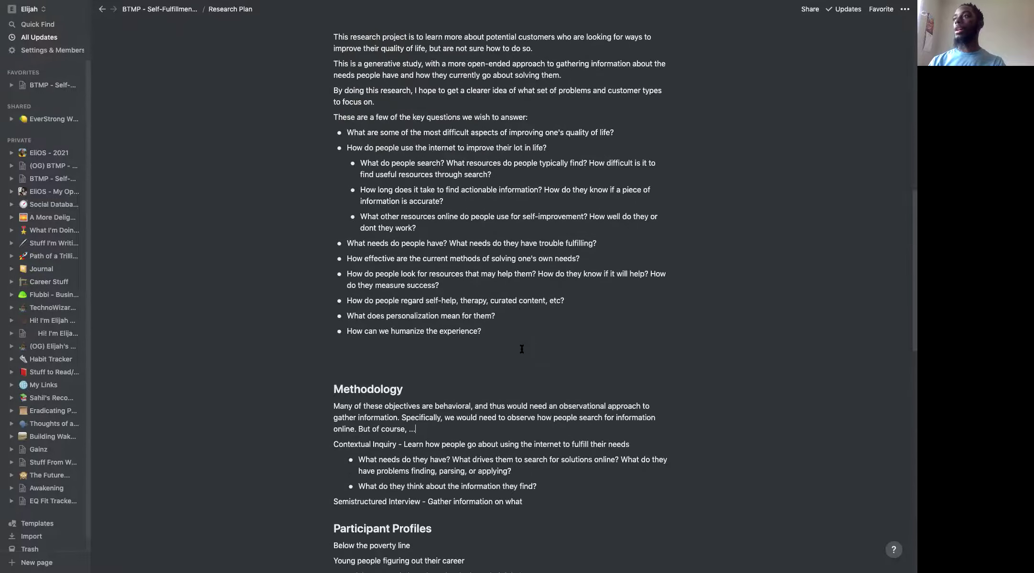
pyautogui.scroll(6, 522, 349)
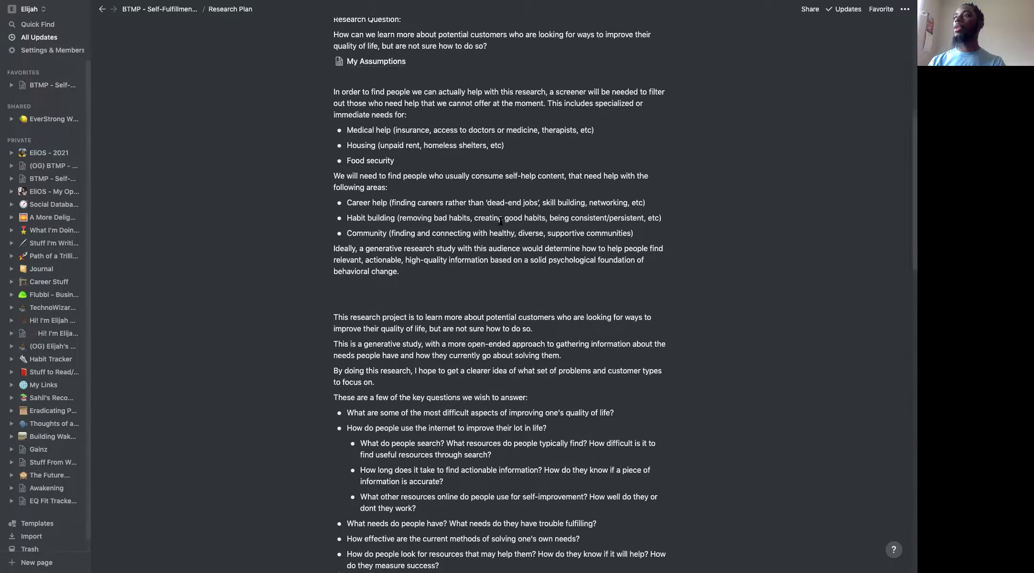
pyautogui.scroll(2, 500, 220)
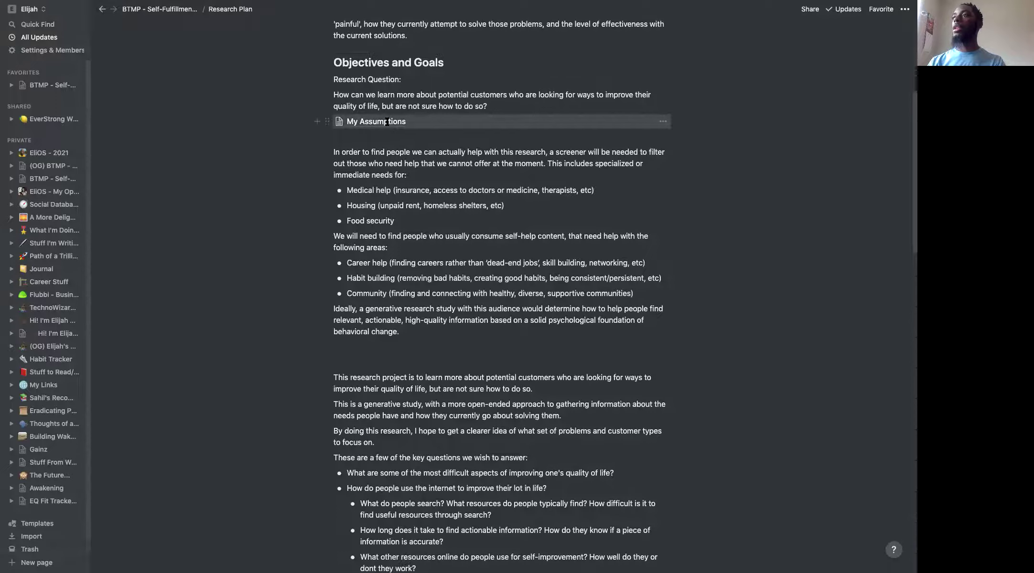
pyautogui.click(387, 121)
pyautogui.scroll(-5, 403, 406)
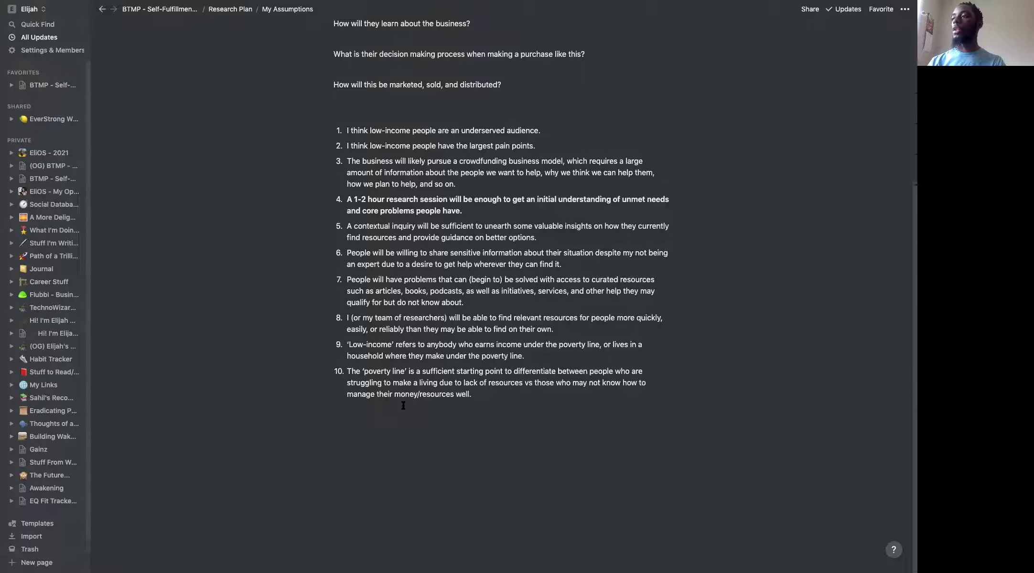
# - Start a new paragraph, set off by blank space below the numbered assumptions list, reading "People are aware enough about what/when they"
pyautogui.click(456, 416)
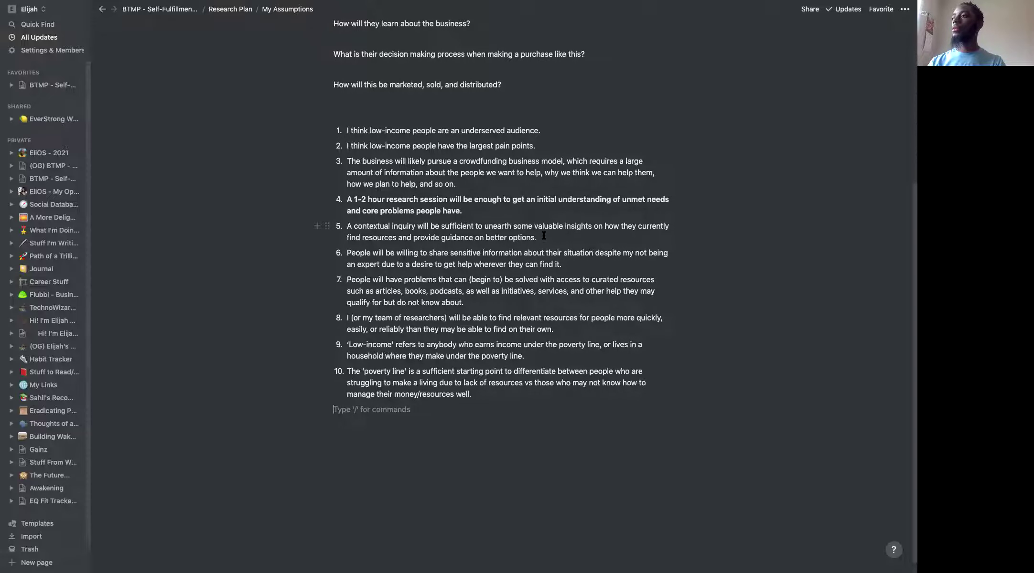
pyautogui.press('Return')
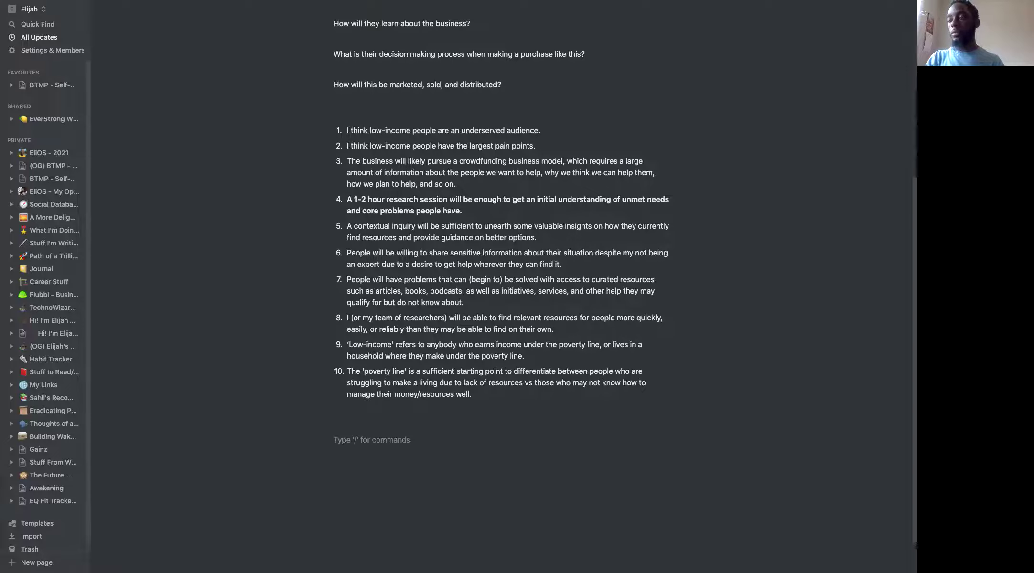
pyautogui.write('People are awar')
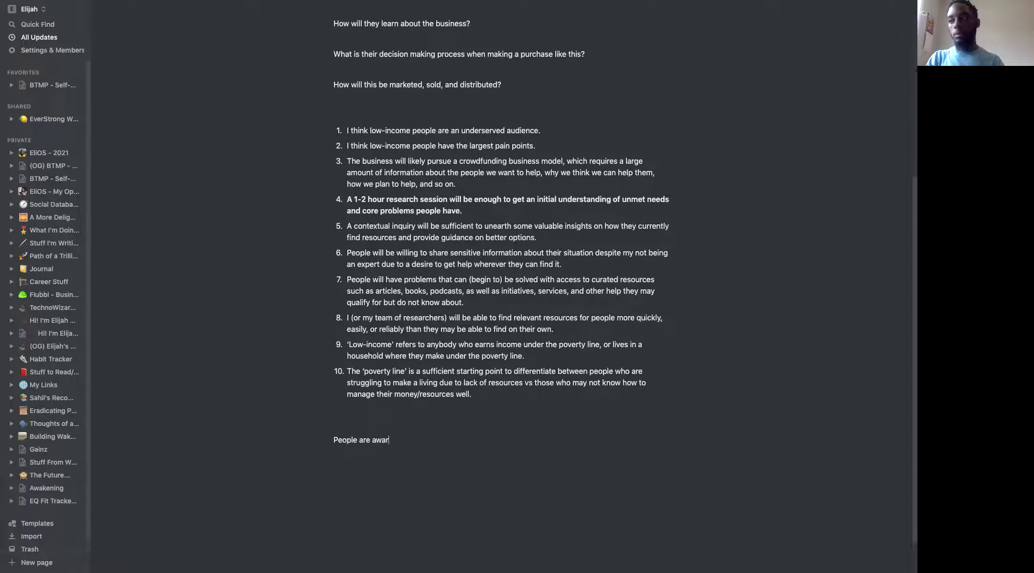
pyautogui.write('e enough of the')
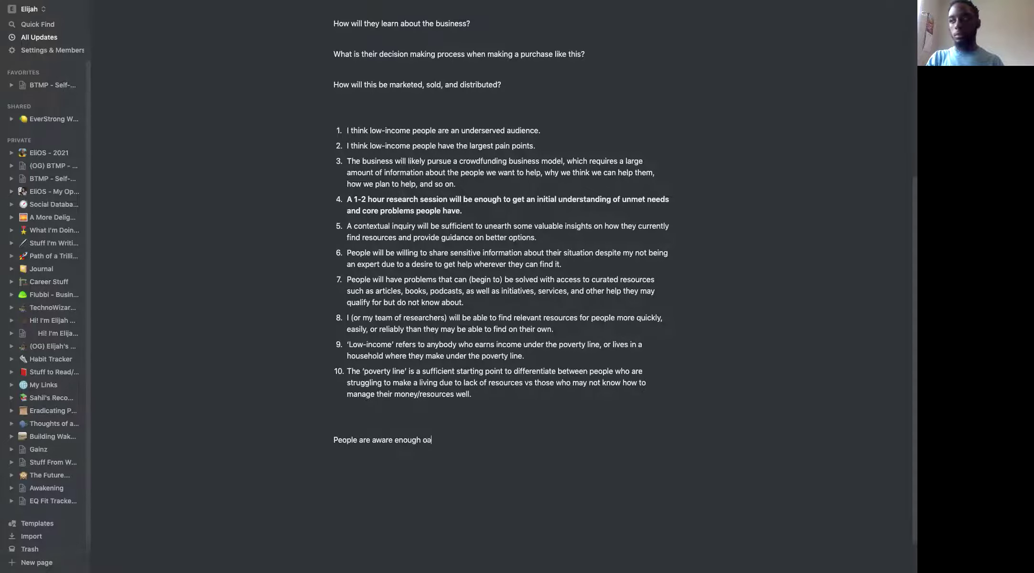
pyautogui.press('BackSpace')
pyautogui.press('BackSpace')
pyautogui.press('BackSpace')
pyautogui.press('BackSpace')
pyautogui.press('BackSpace')
pyautogui.press('BackSpace')
pyautogui.write('about ')
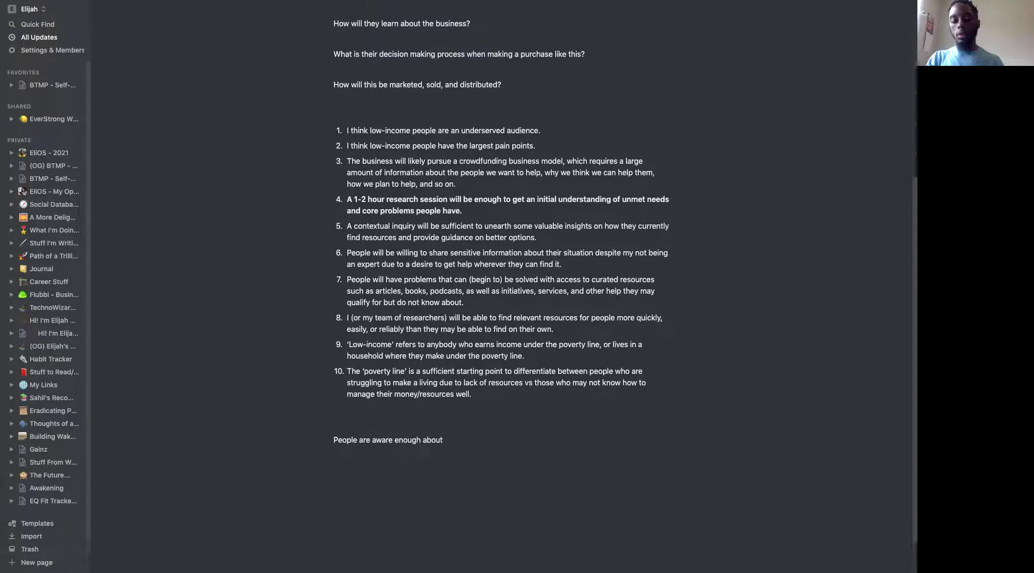
pyautogui.write('wha')
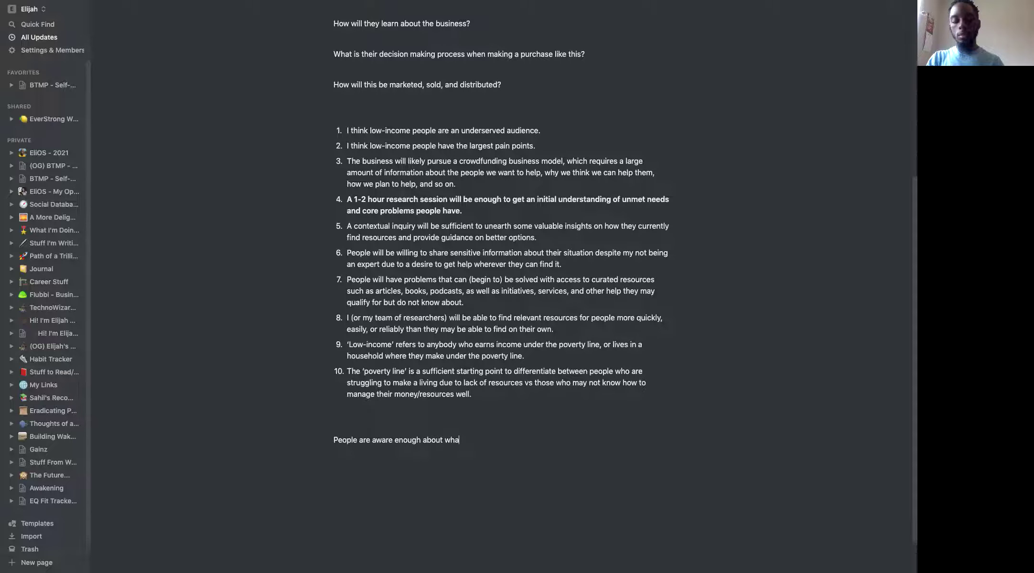
pyautogui.write('t/when they ')
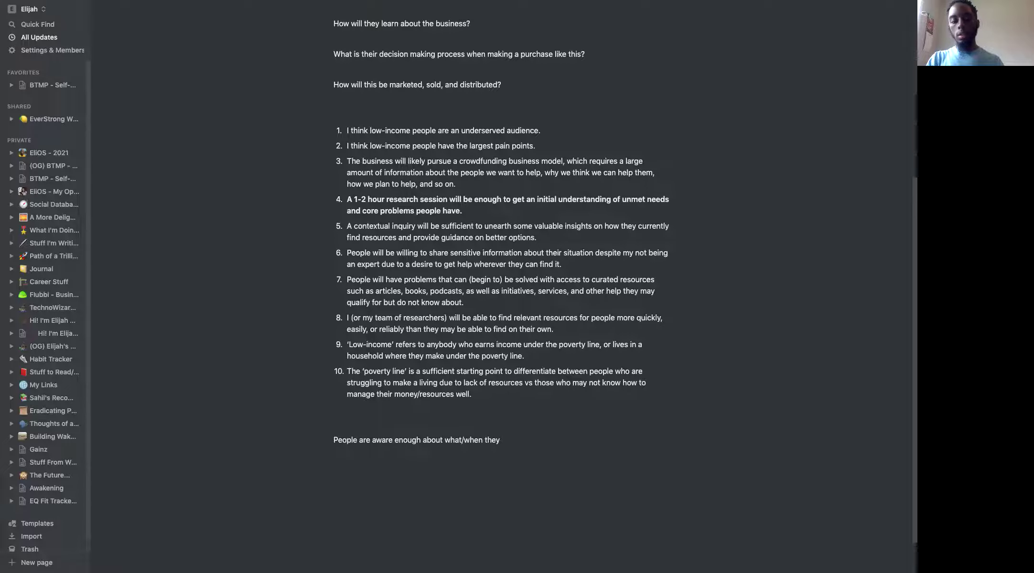
# - Continue the new assumption below the numbered list with "research ways to improve their lives"
pyautogui.write('research')
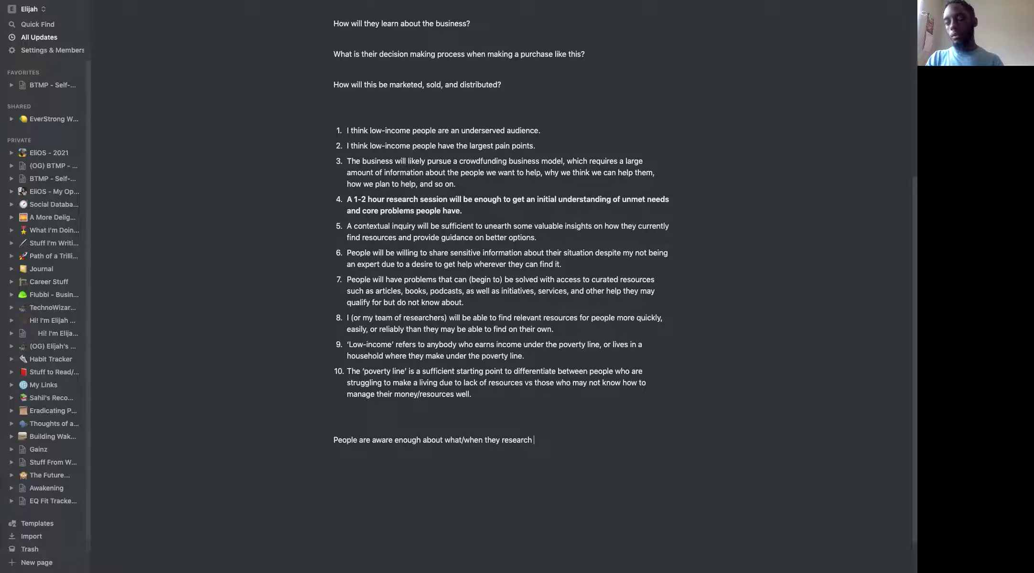
pyautogui.write('ways to')
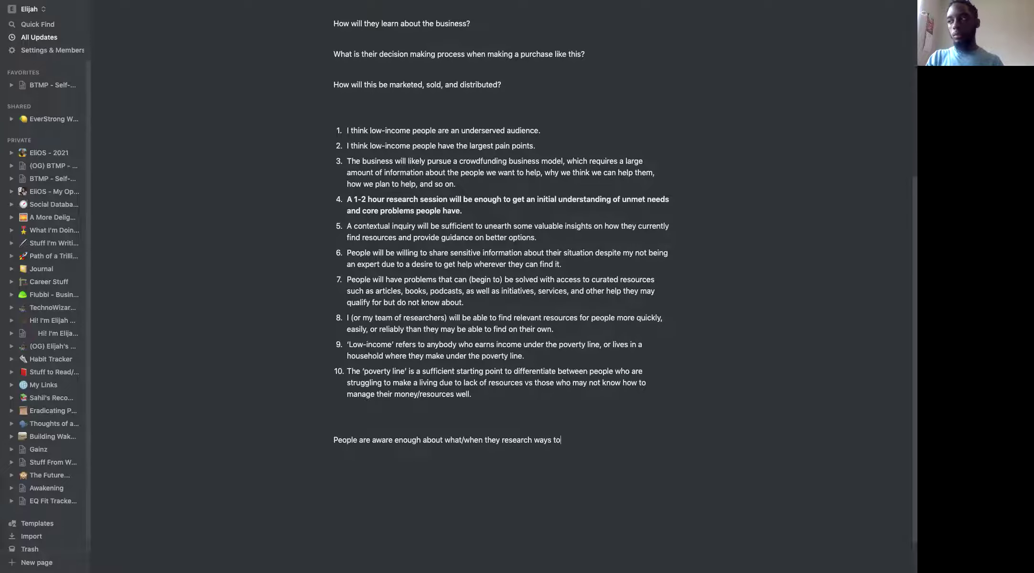
pyautogui.write(' improve thwir')
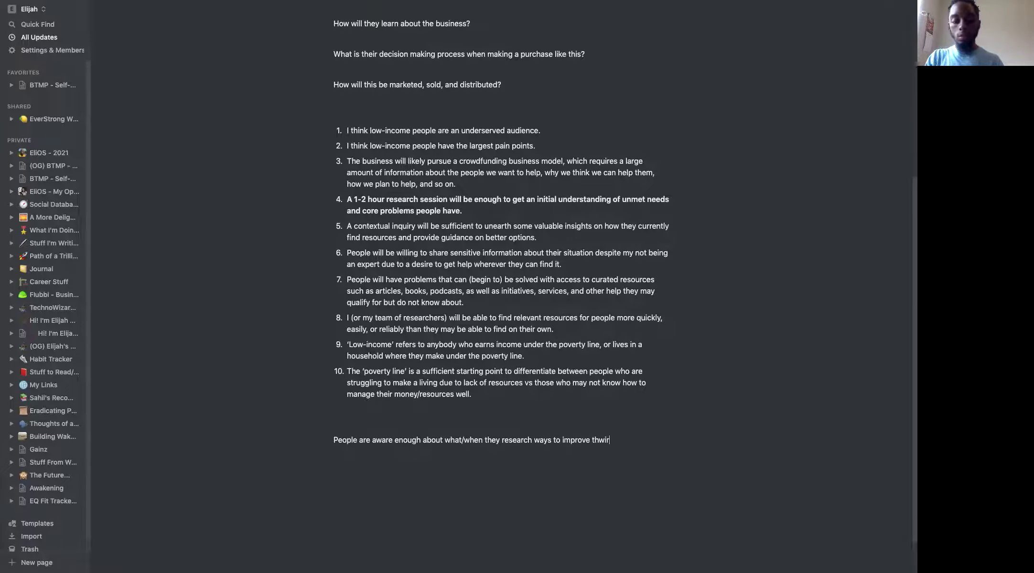
pyautogui.write(' lifes')
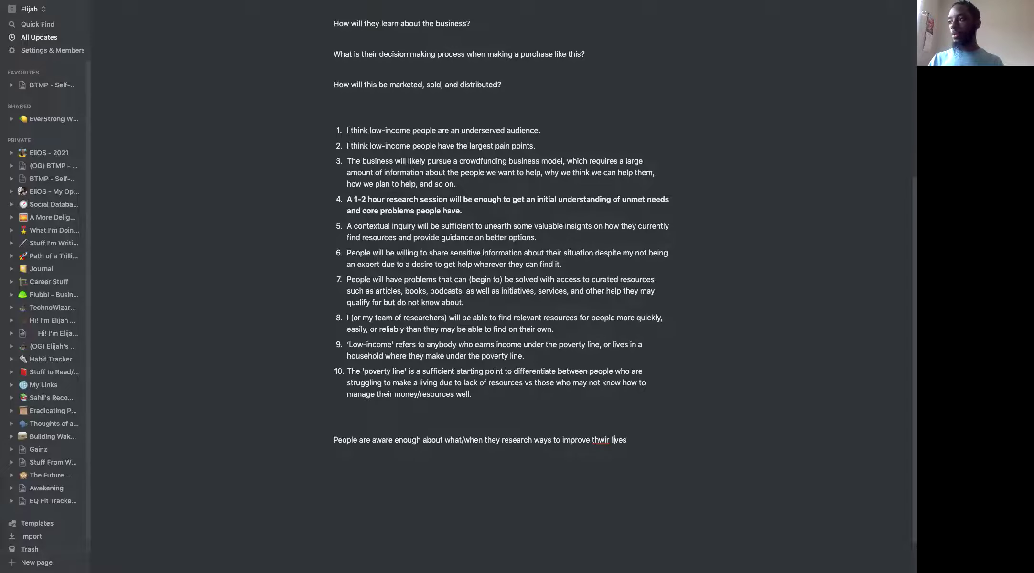
pyautogui.press('Left')
pyautogui.press('Left')
pyautogui.press('Left')
pyautogui.press('Left')
pyautogui.press('Left')
pyautogui.press('BackSpace')
pyautogui.write('e')
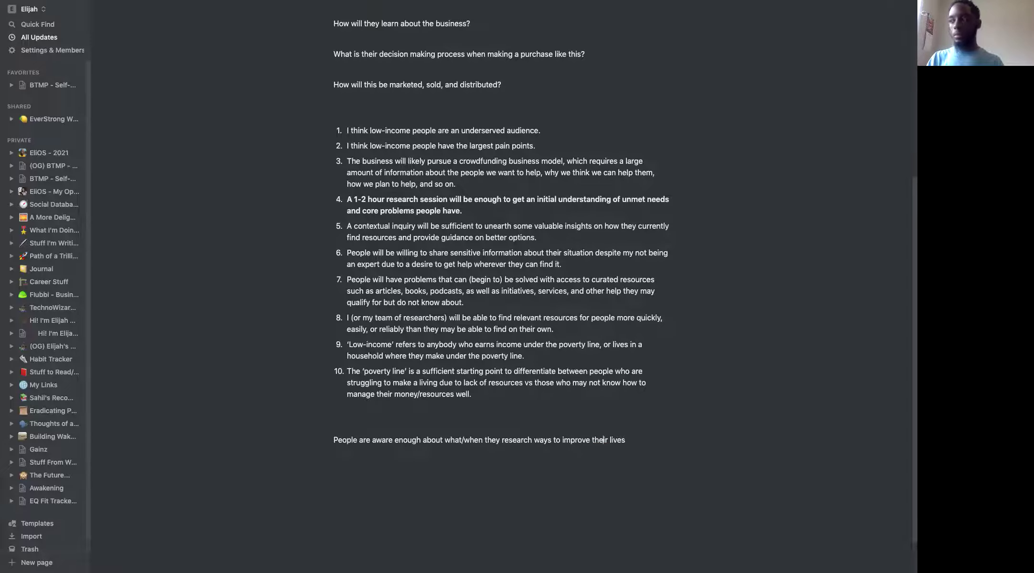
# - Finish the new assumption after "improve their lives" with "to give answers about what they do..."
pyautogui.click(640, 440)
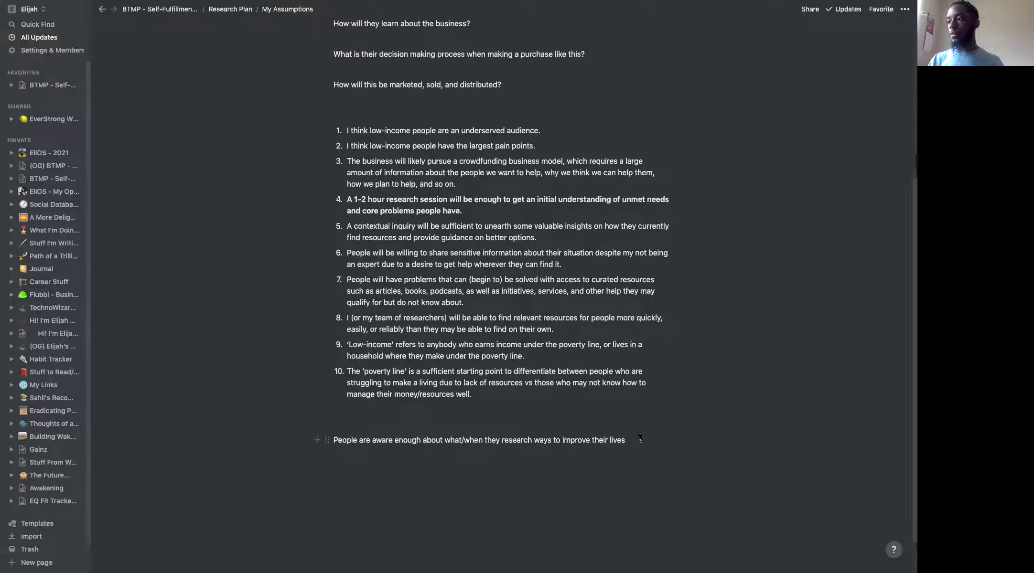
pyautogui.write('to s')
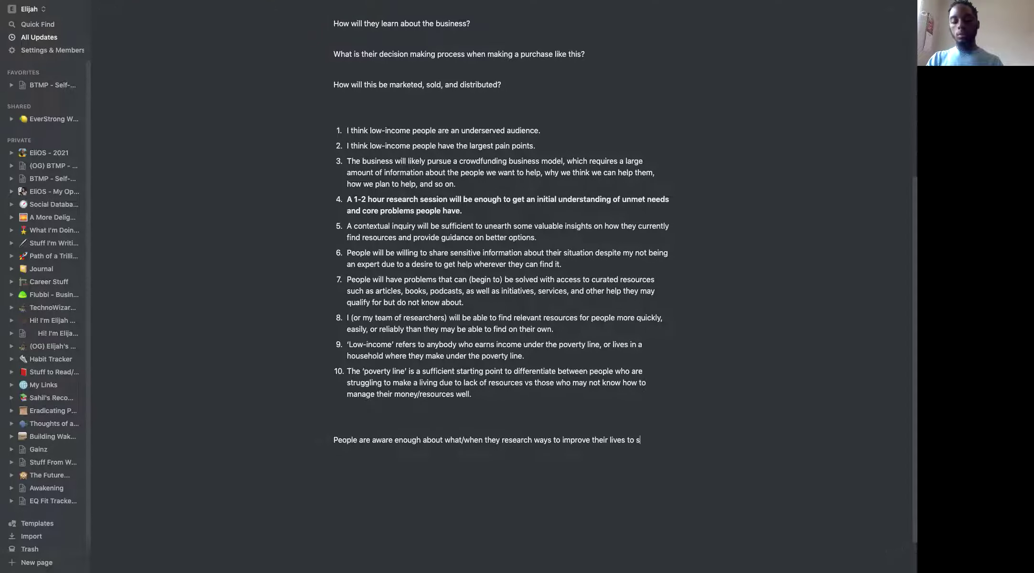
pyautogui.press('BackSpace')
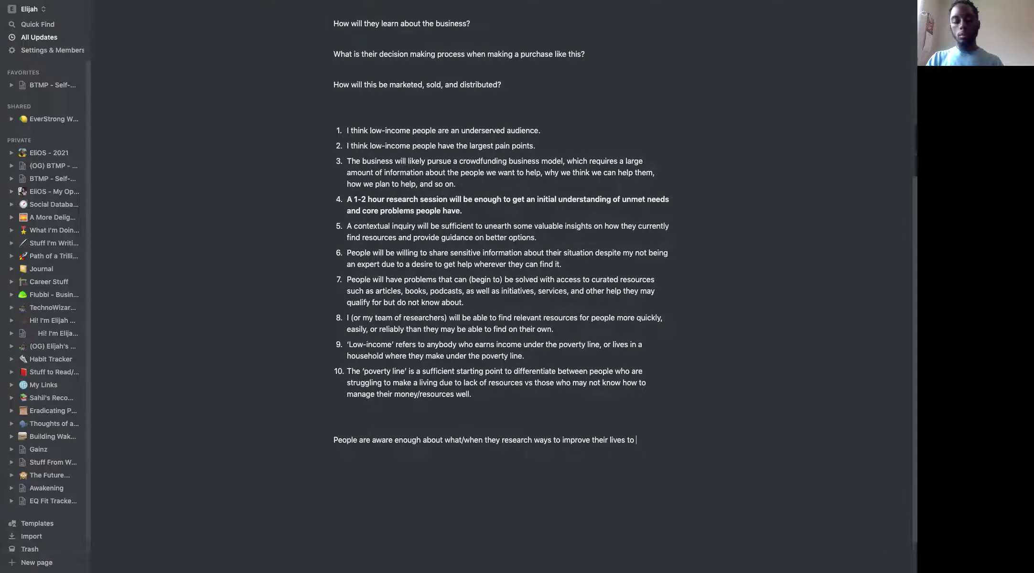
pyautogui.write('give answer')
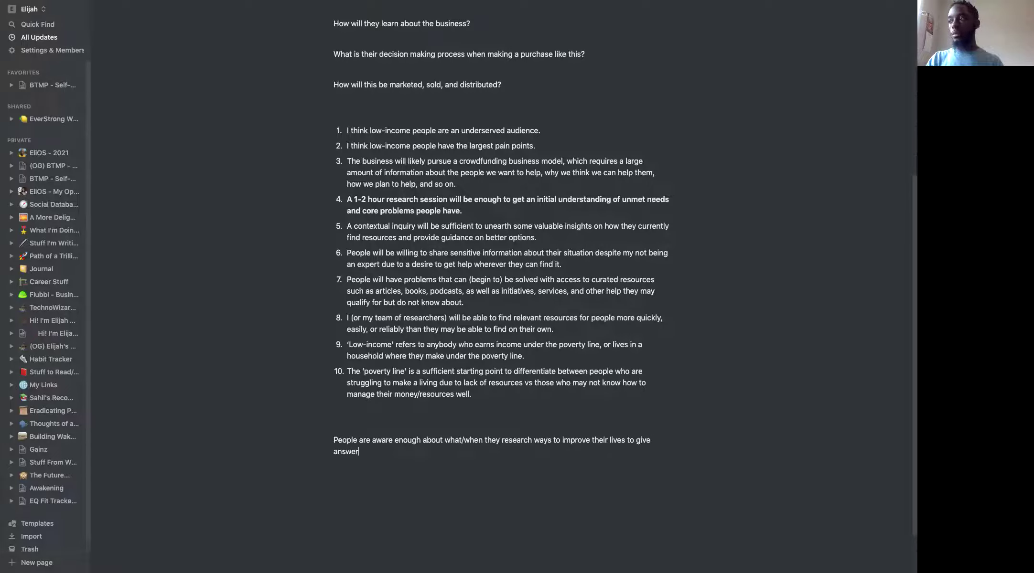
pyautogui.write('s about')
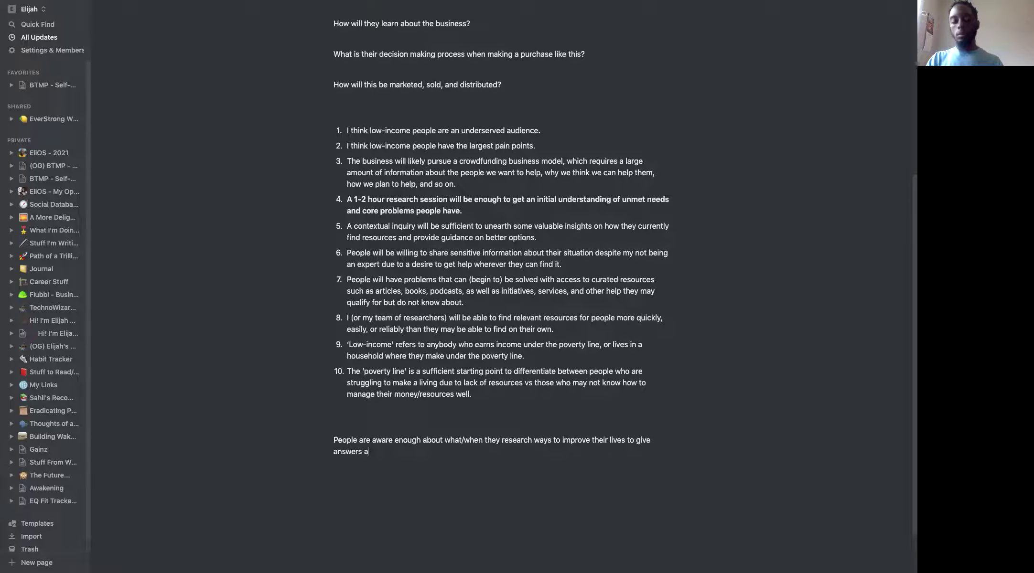
pyautogui.press('BackSpace')
pyautogui.press('BackSpace')
pyautogui.press('BackSpace')
pyautogui.press('BackSpace')
pyautogui.write('bout what')
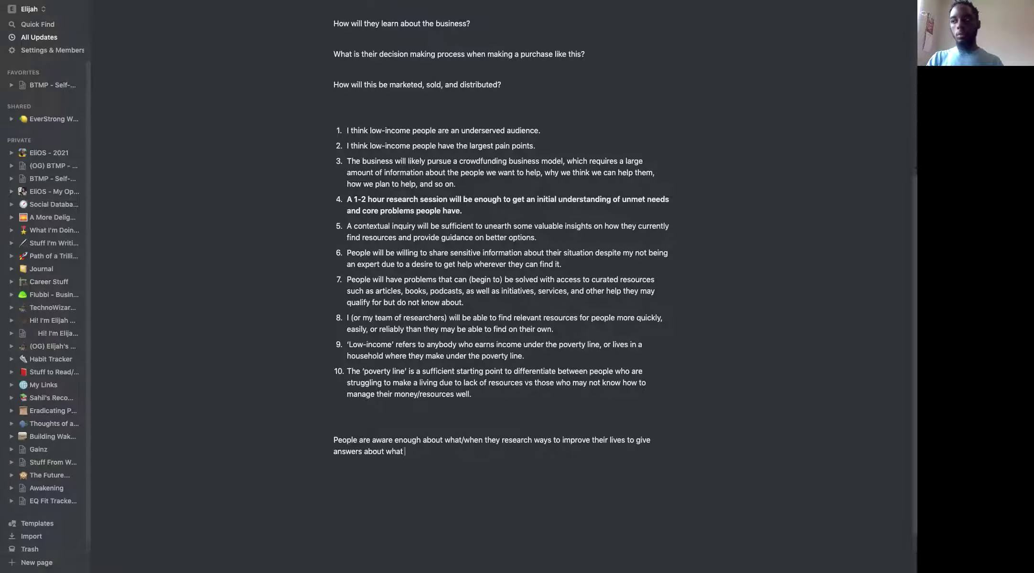
pyautogui.write(' they do...')
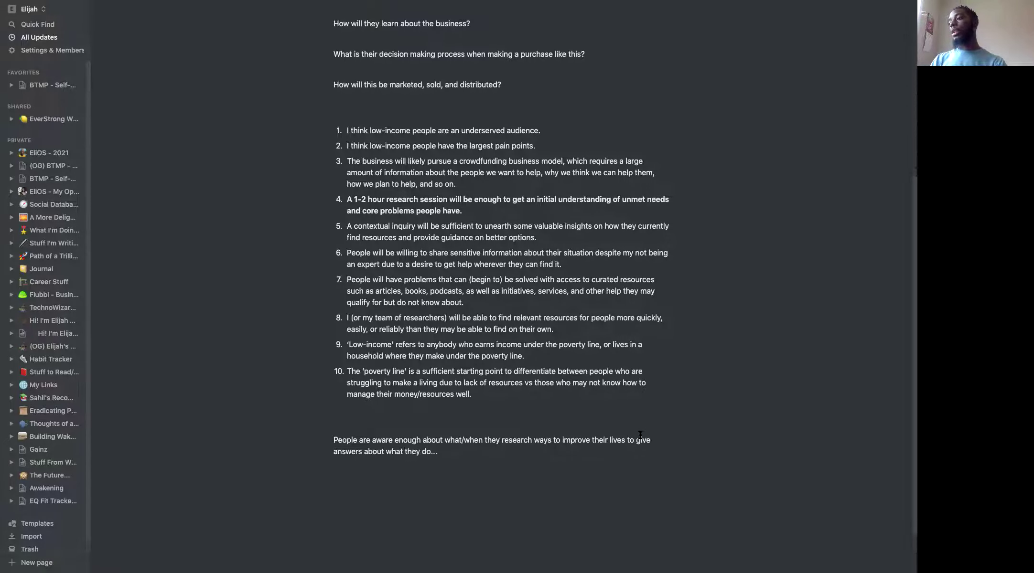
# - Return to the Research Plan page and go to its Methodology section
pyautogui.scroll(1, 350, 147)
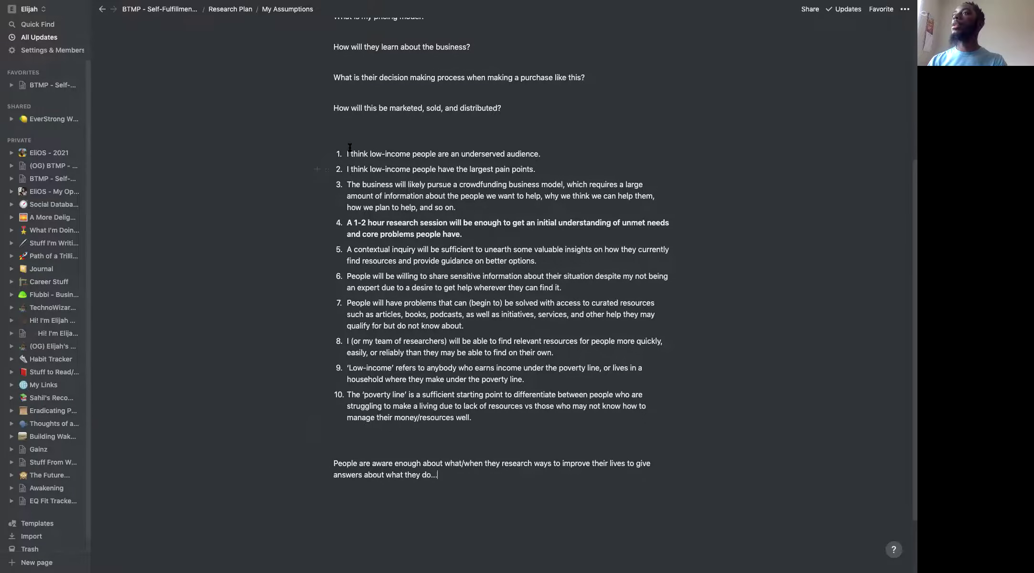
pyautogui.scroll(10, 350, 148)
pyautogui.click(230, 9)
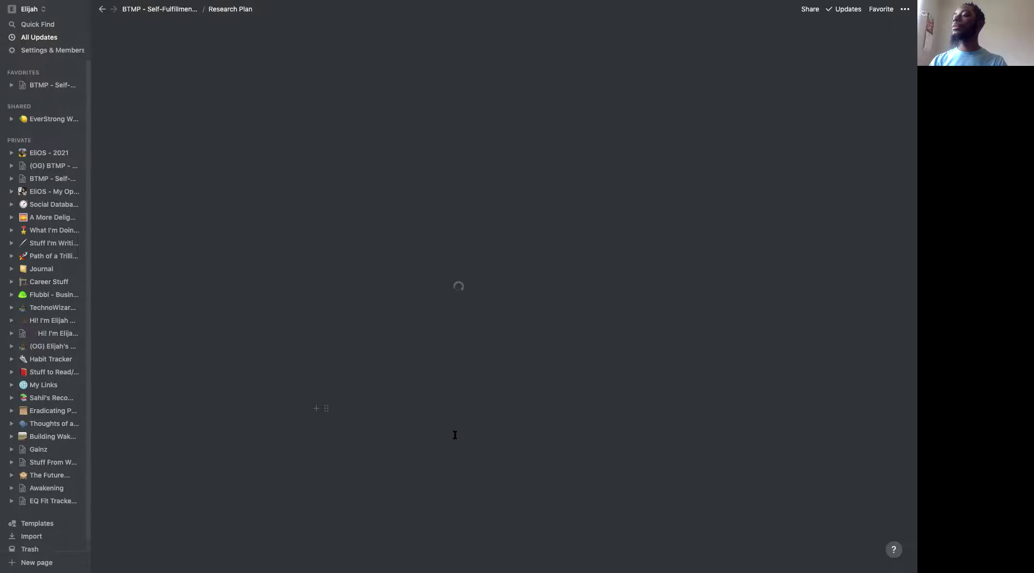
pyautogui.scroll(-10, 455, 435)
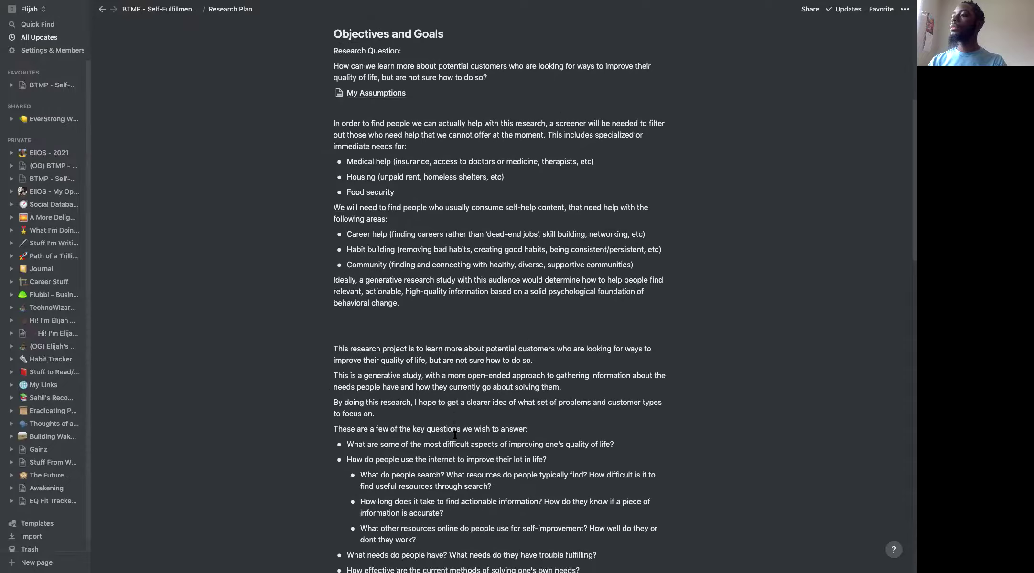
pyautogui.scroll(-15, 455, 435)
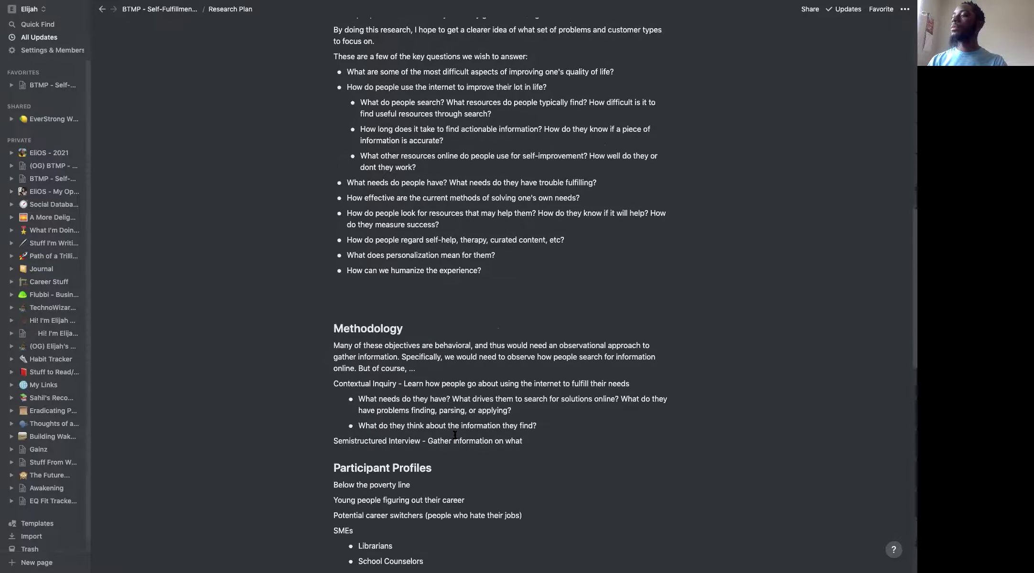
pyautogui.scroll(-4, 455, 435)
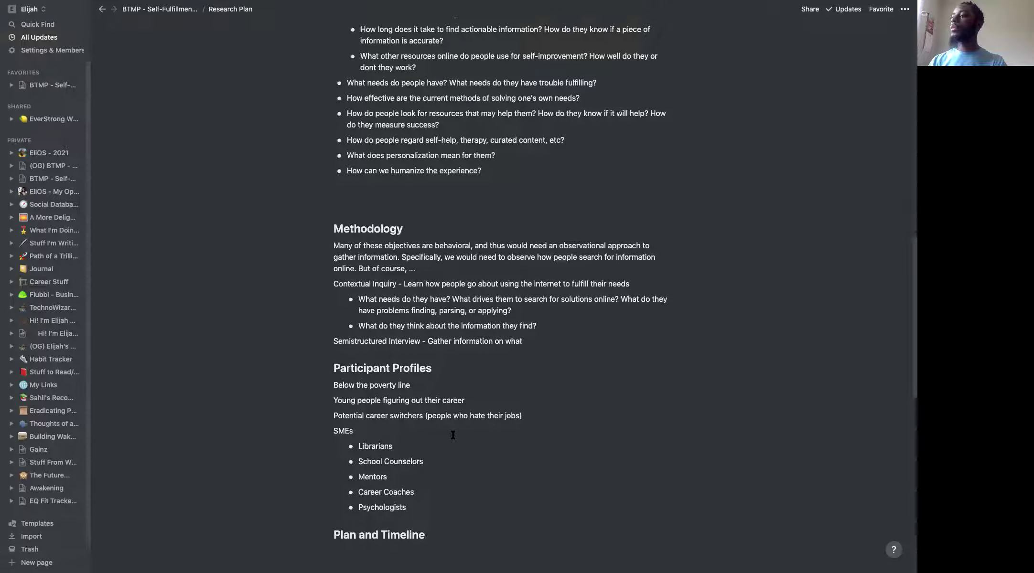
# - Add a new line reading "Dairy/Journal" below the Semistructured Interview line in the Methodology section
pyautogui.click(549, 341)
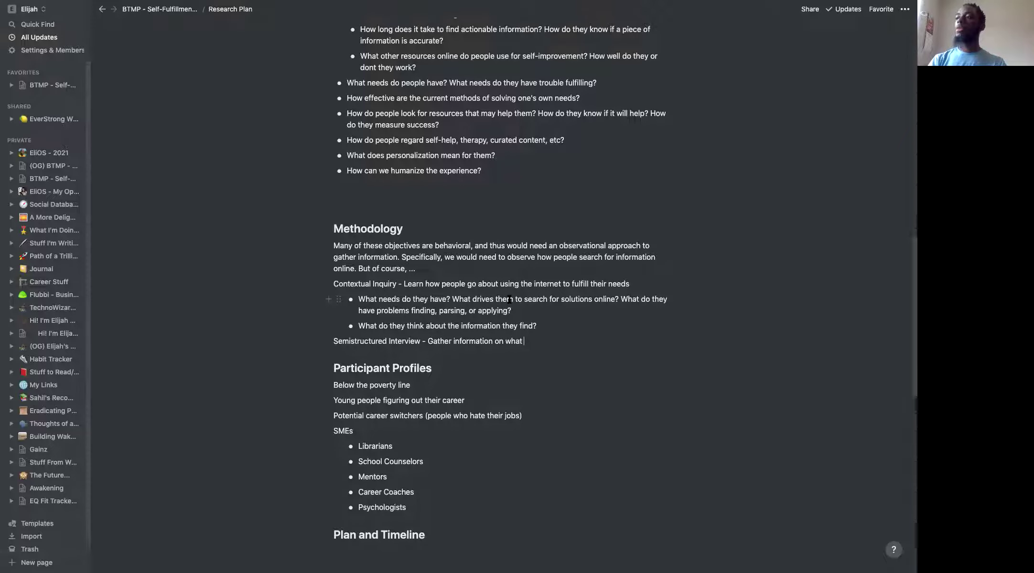
pyautogui.press('Return')
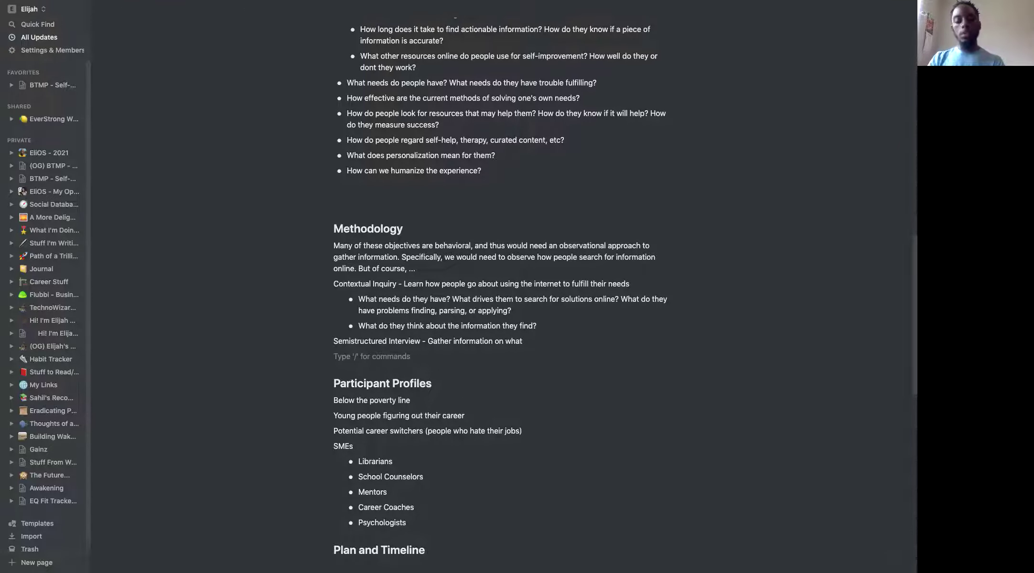
pyautogui.write('diary')
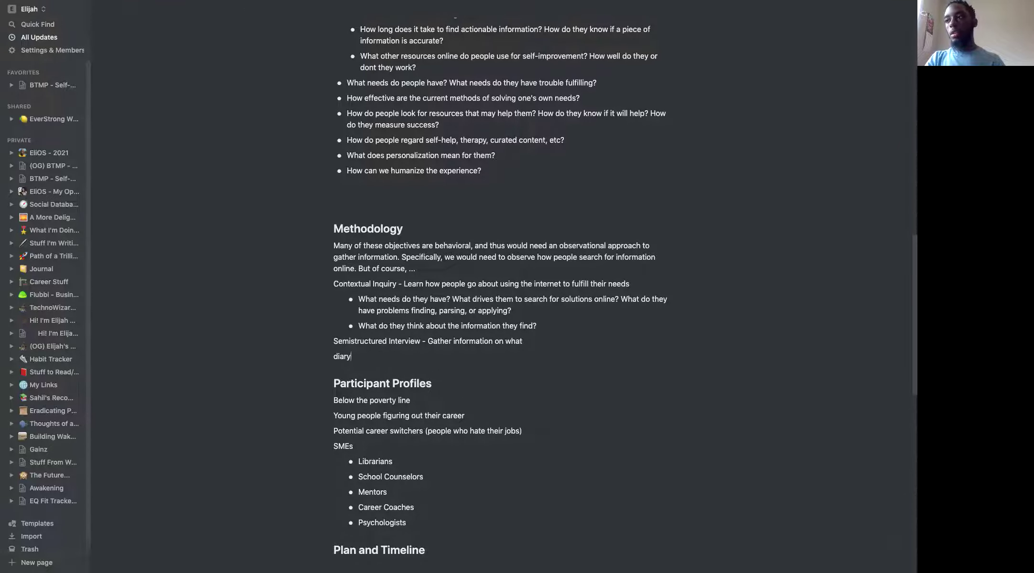
pyautogui.press('BackSpace')
pyautogui.press('BackSpace')
pyautogui.press('BackSpace')
pyautogui.press('BackSpace')
pyautogui.press('BackSpace')
pyautogui.write('Dair')
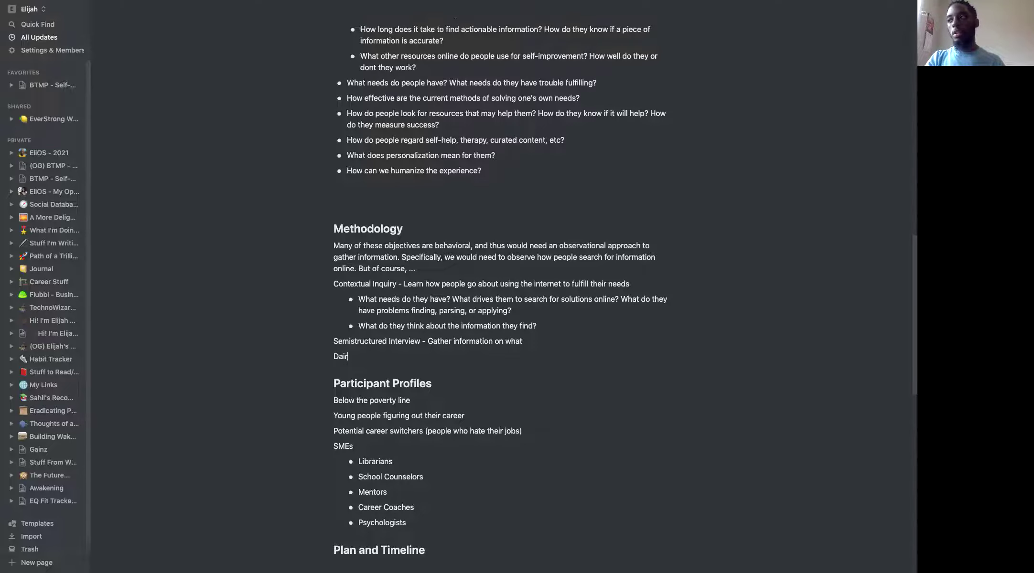
pyautogui.write('y/Journl')
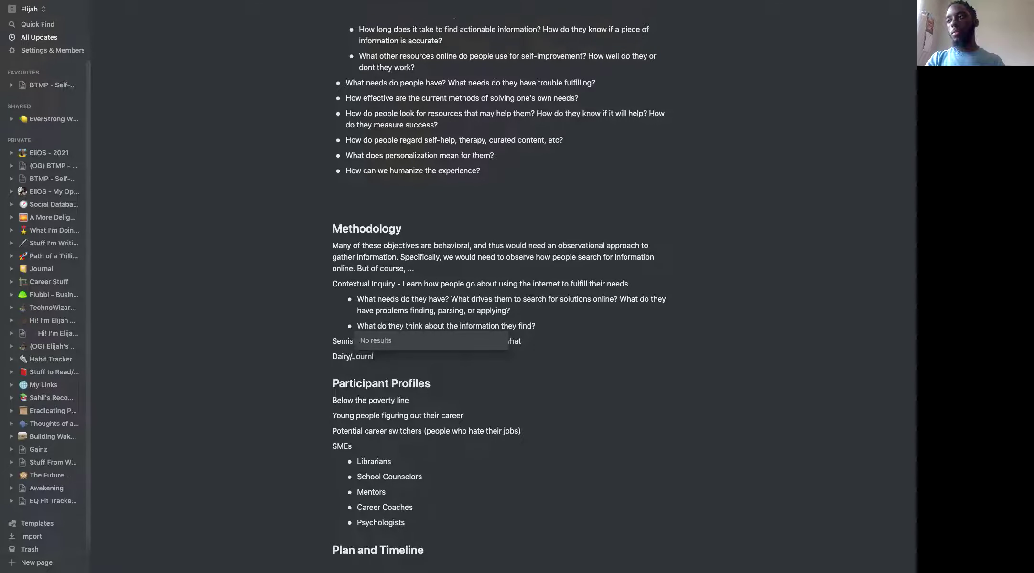
pyautogui.press('BackSpace')
pyautogui.write('al')
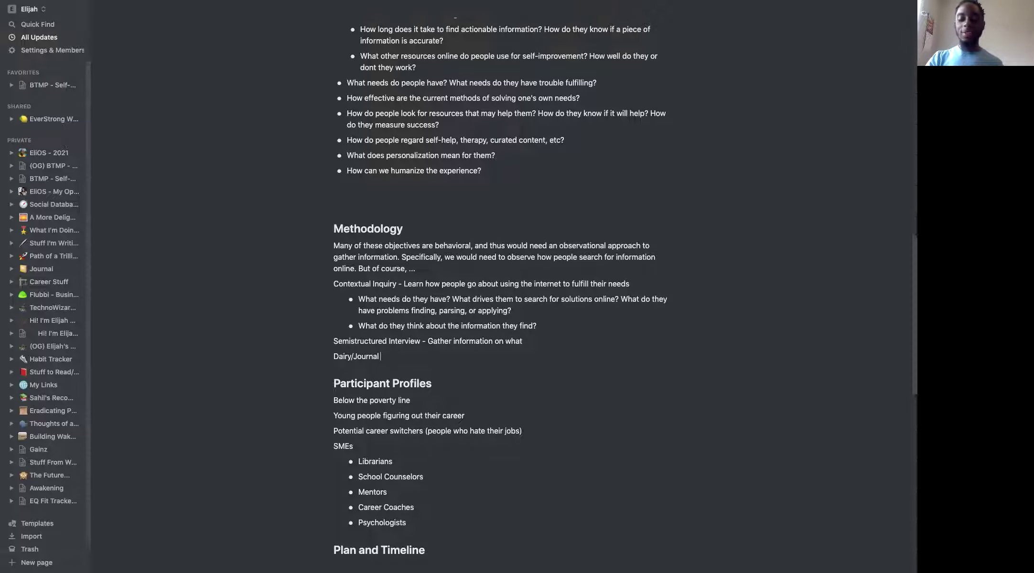
# - Extend the "Dairy/Journal" line in the Methodology section with "Study - Learn the deeper problems"
pyautogui.write('-')
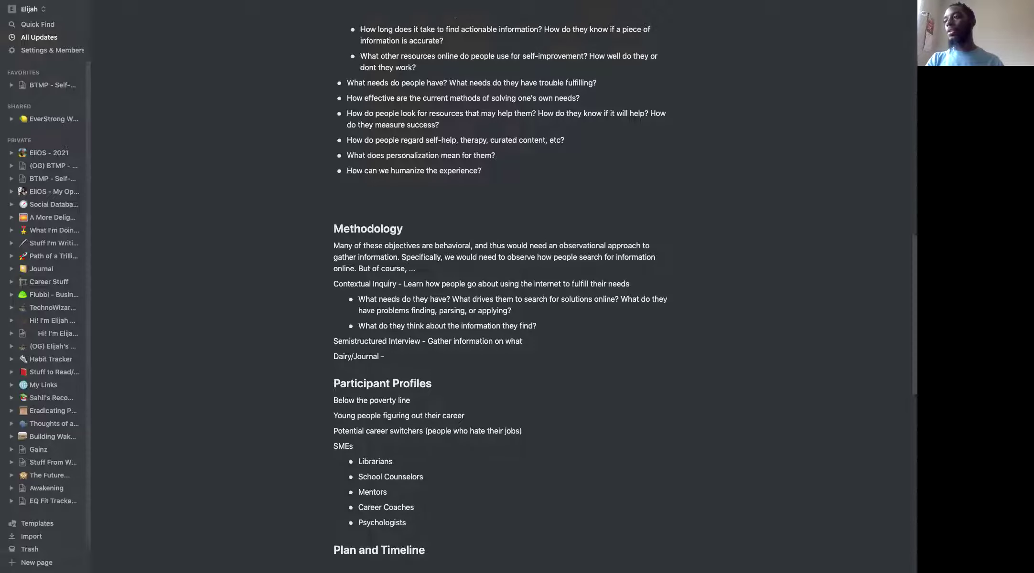
pyautogui.press('BackSpace')
pyautogui.press('BackSpace')
pyautogui.write('Study -')
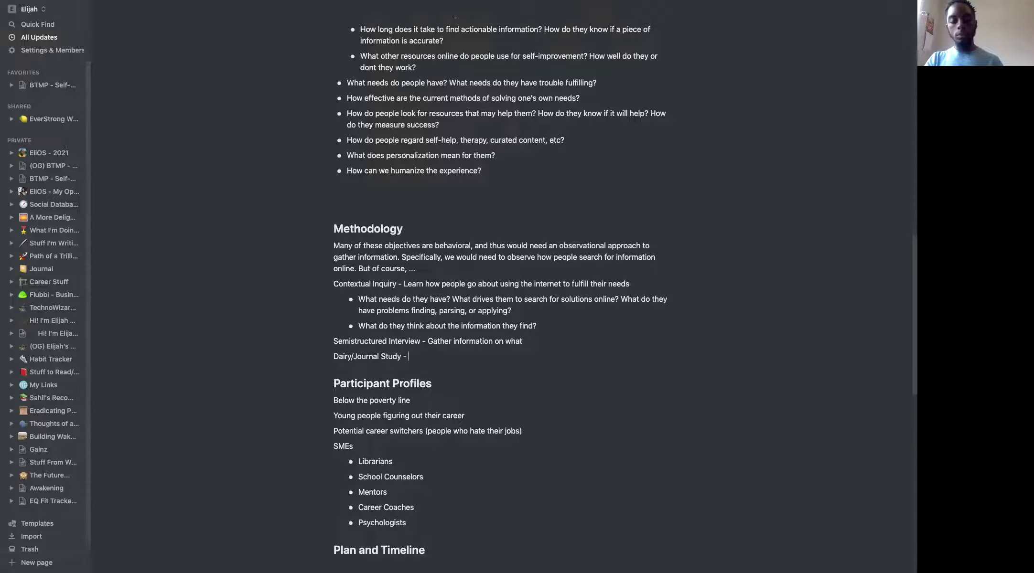
pyautogui.write('Learn the')
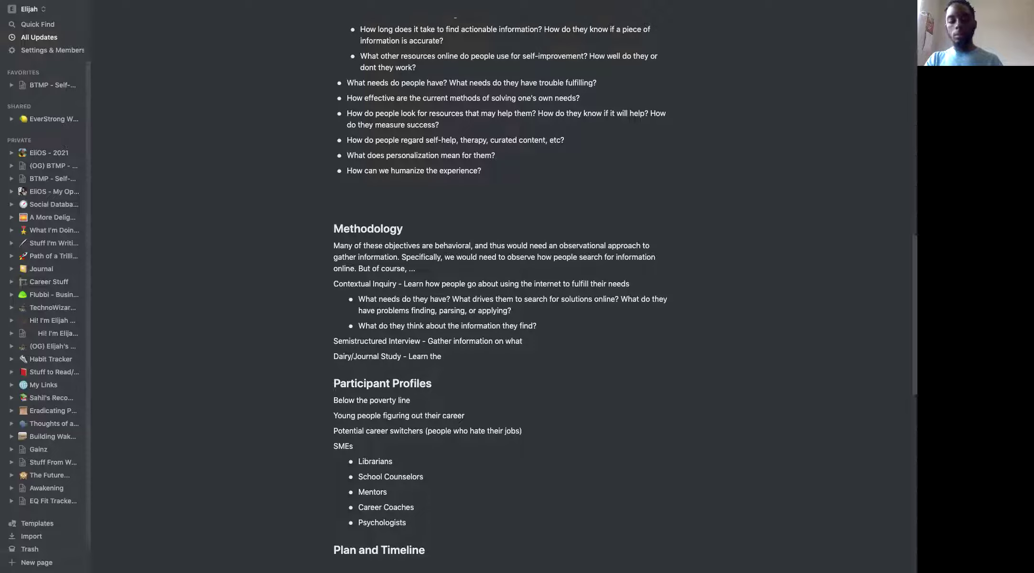
pyautogui.write(' deeper')
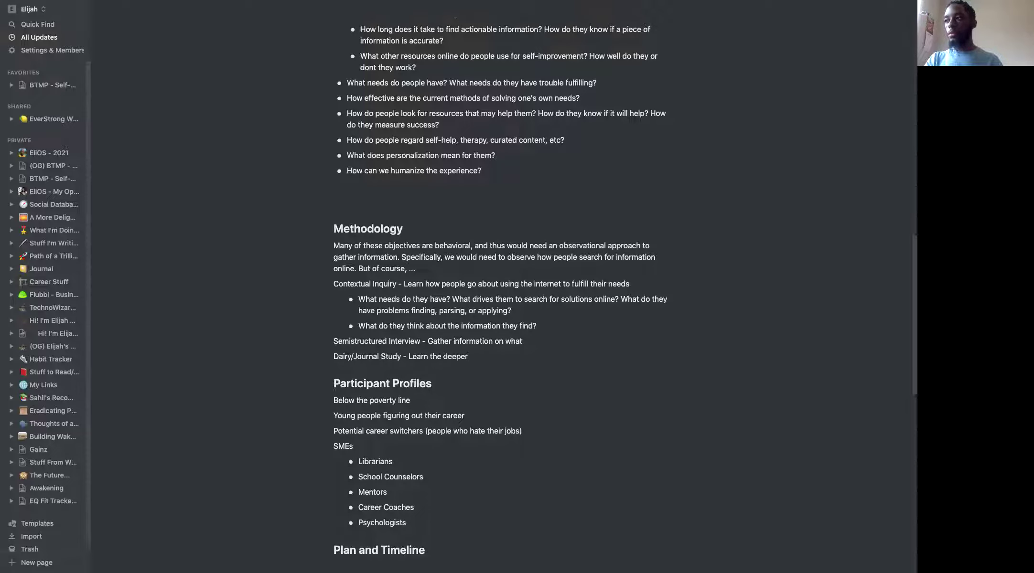
pyautogui.write(' pr')
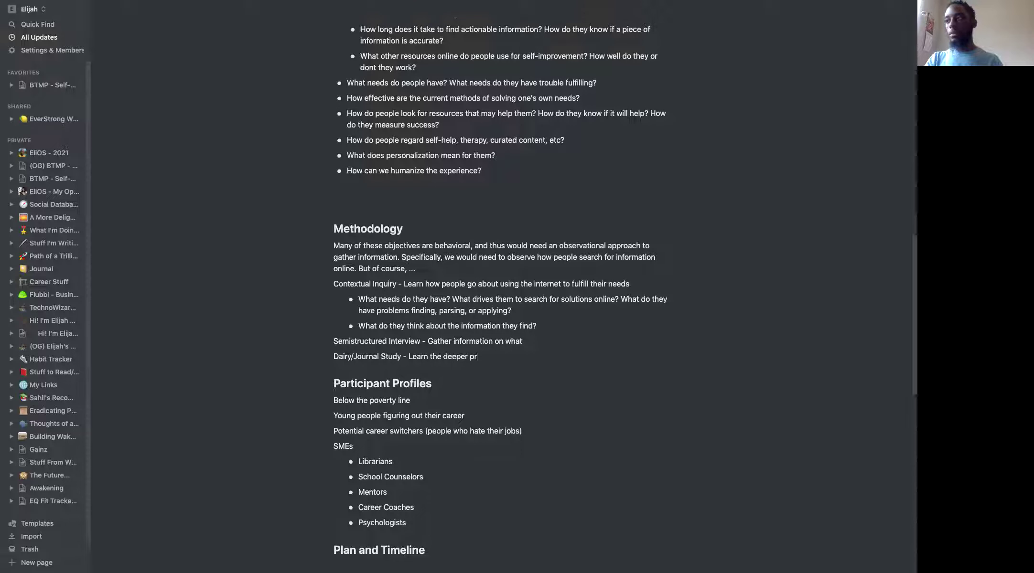
pyautogui.write('oblems/')
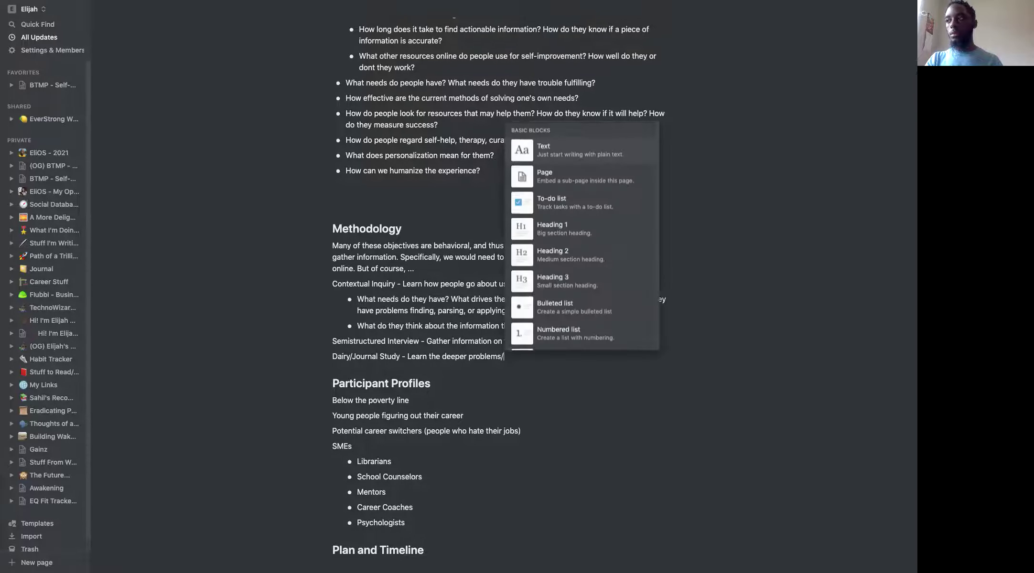
pyautogui.press('BackSpace')
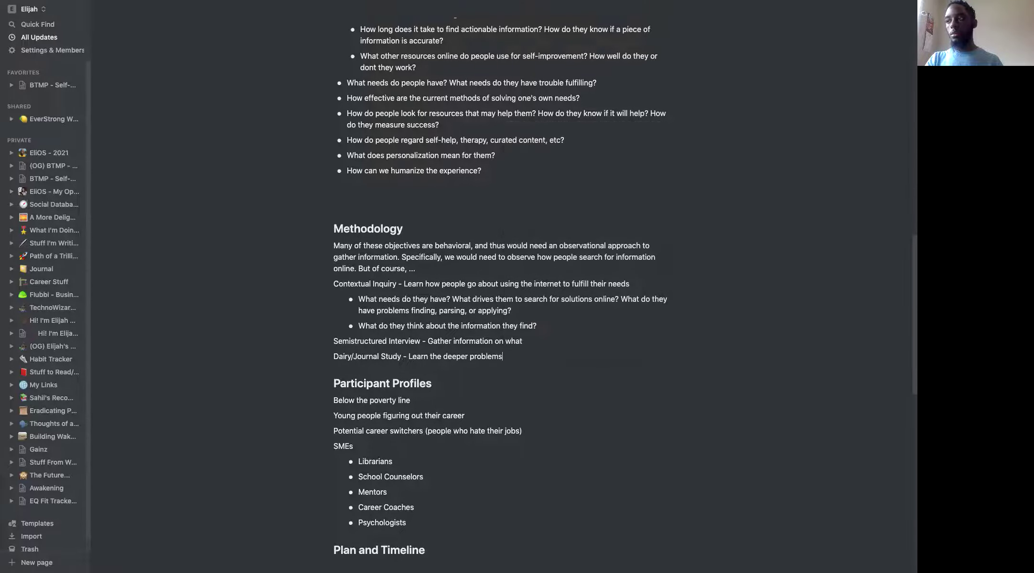
# - Complete the journal study description with "people have or deal with on a daily basis" and start a new line below it
pyautogui.write('people ')
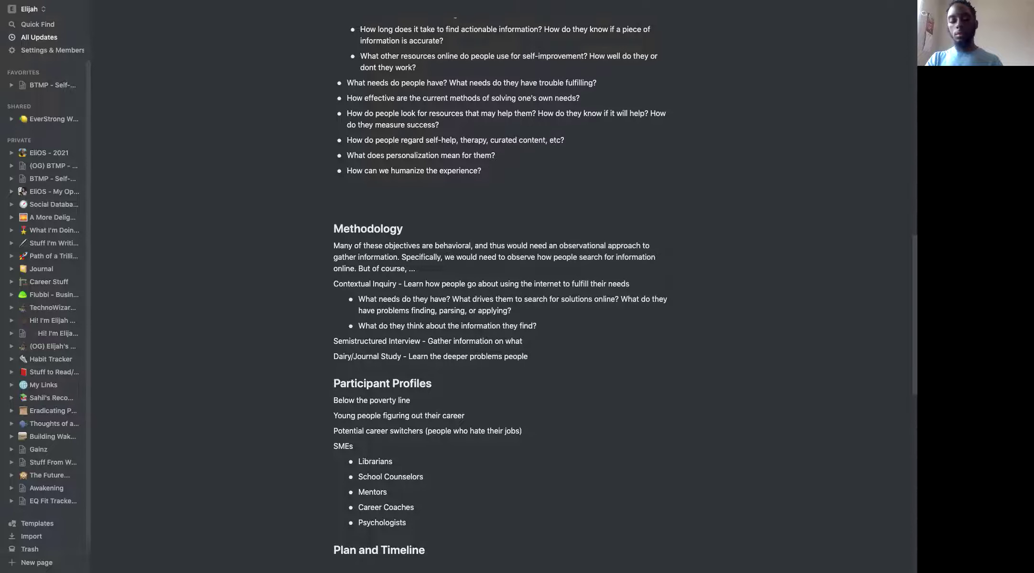
pyautogui.write('have or de')
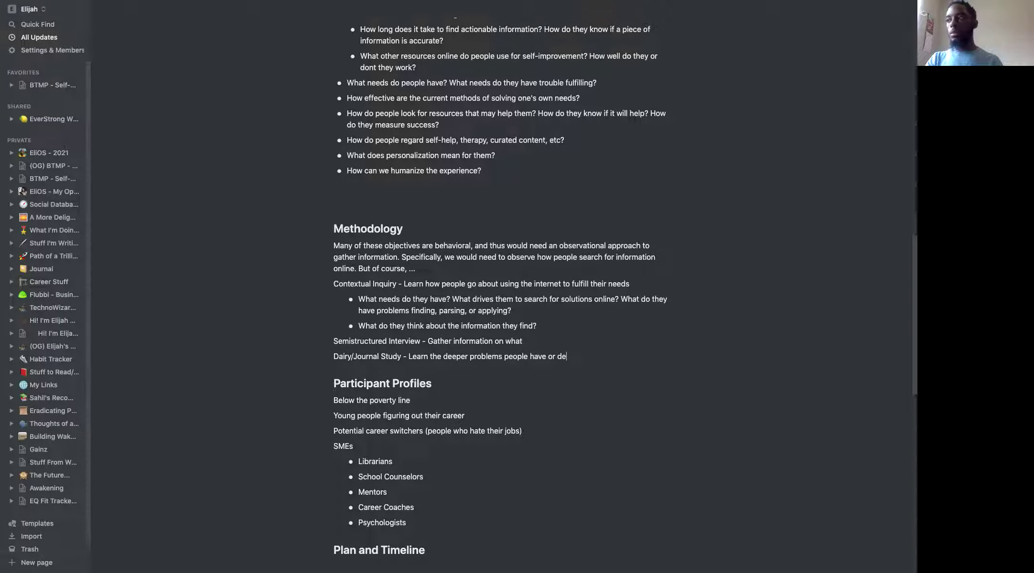
pyautogui.write('al with on')
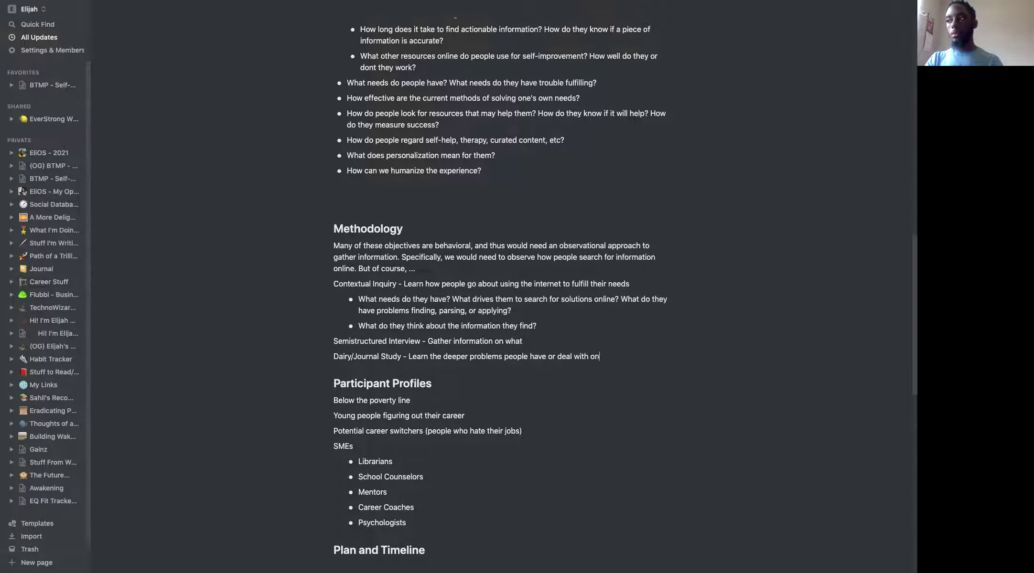
pyautogui.write(' a daily b')
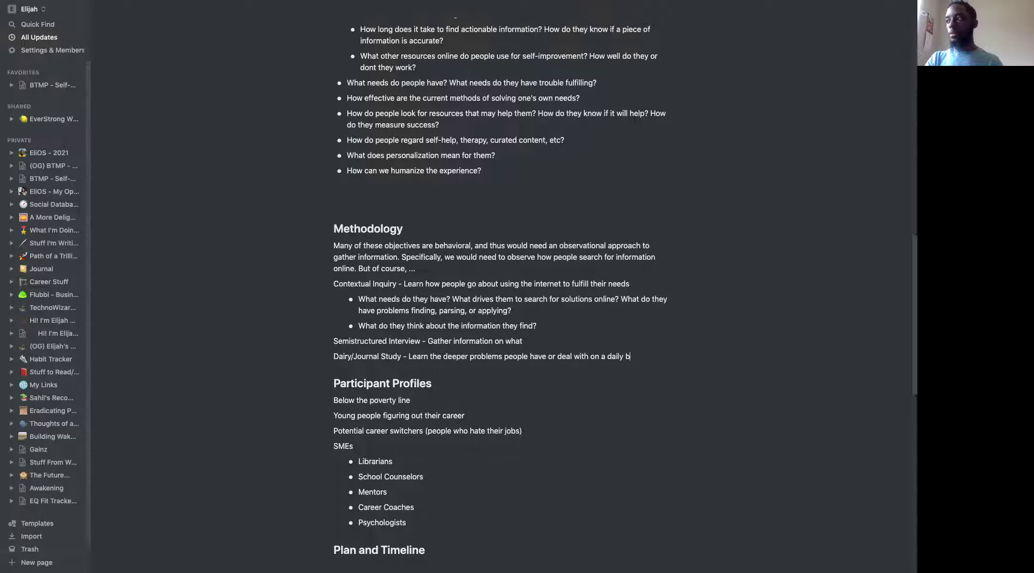
pyautogui.write('ais')
pyautogui.press('Return')
pyautogui.press('BackSpace')
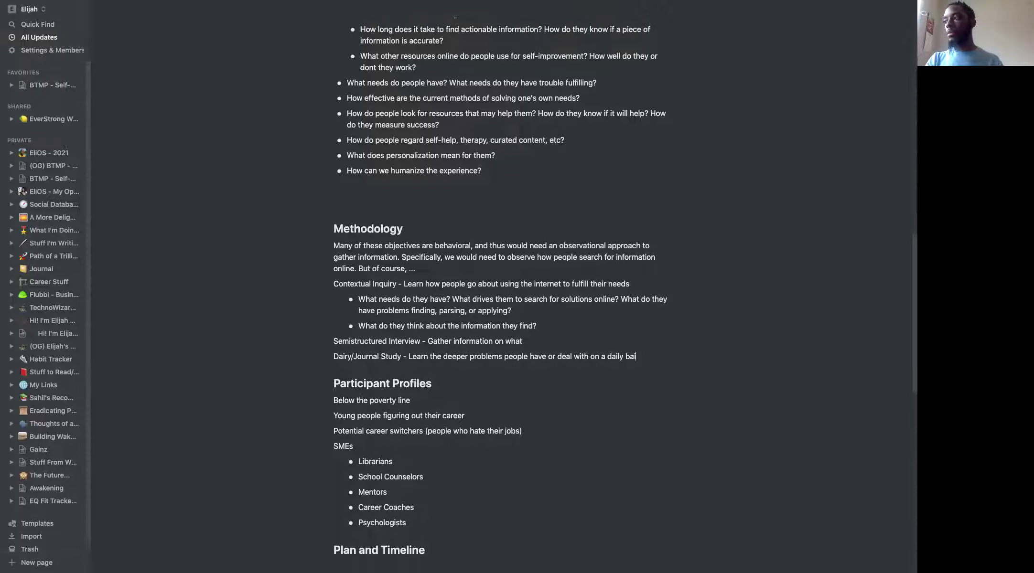
pyautogui.press('BackSpace')
pyautogui.press('BackSpace')
pyautogui.write('sis')
pyautogui.press('Return')
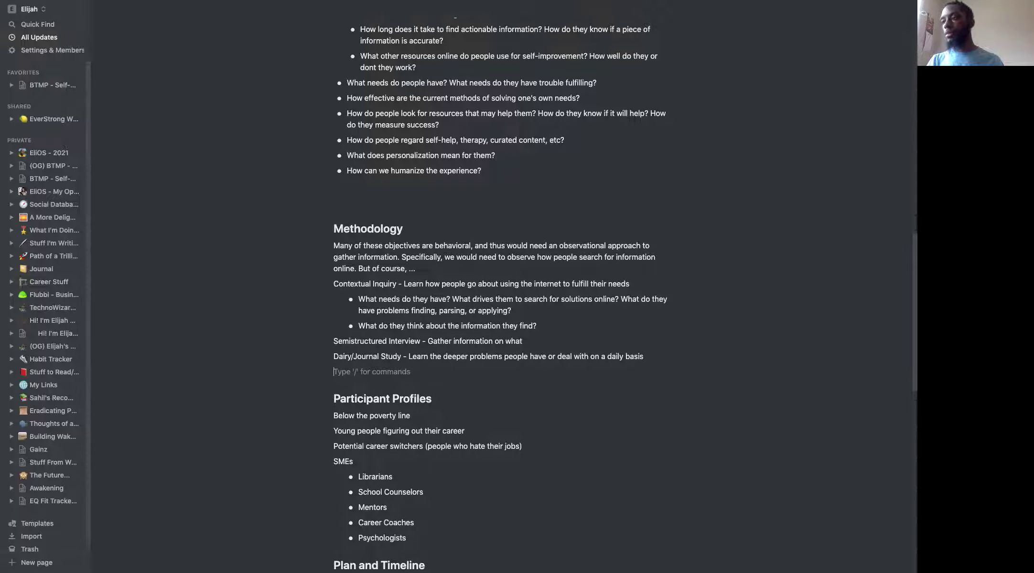
# - Correct the misspelled "Dairy" to "Diary" at the start of the journal study line
pyautogui.click(340, 359)
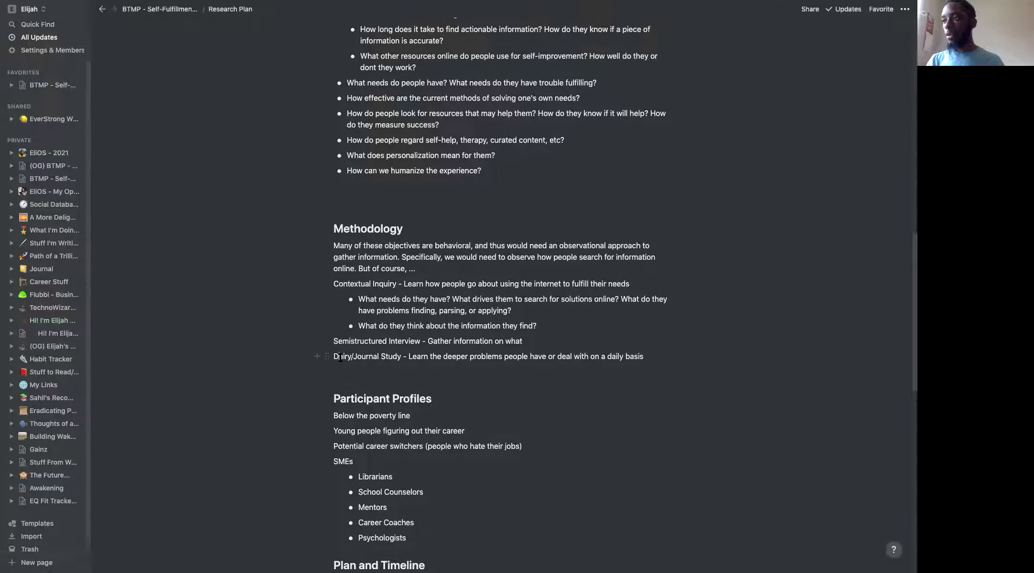
pyautogui.press('Delete')
pyautogui.press('Right')
pyautogui.write('a')
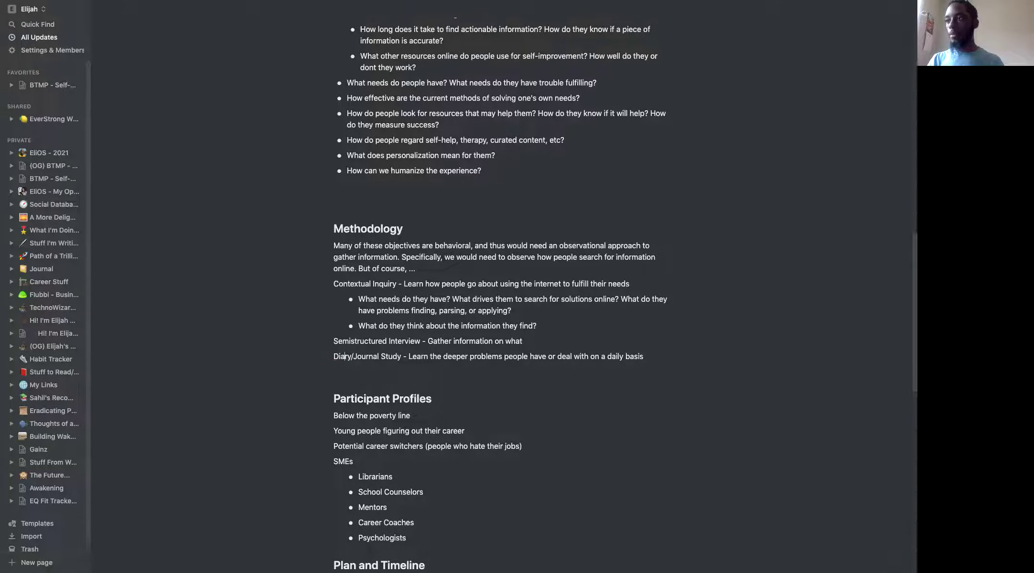
# - Add the method "Social media sentiment analysis -" on the empty line below the Diary/Journal Study
pyautogui.click(340, 374)
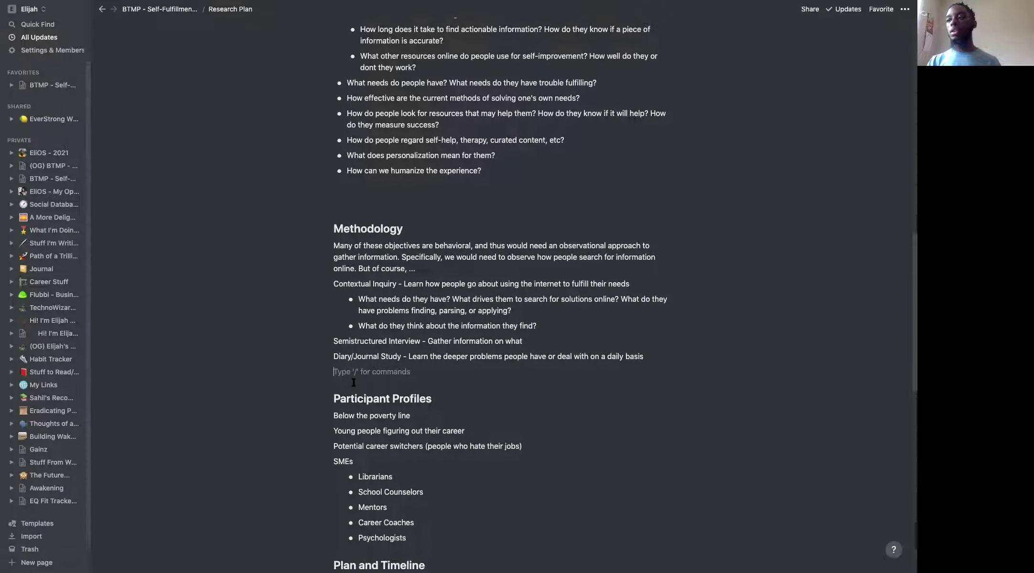
pyautogui.write('Social')
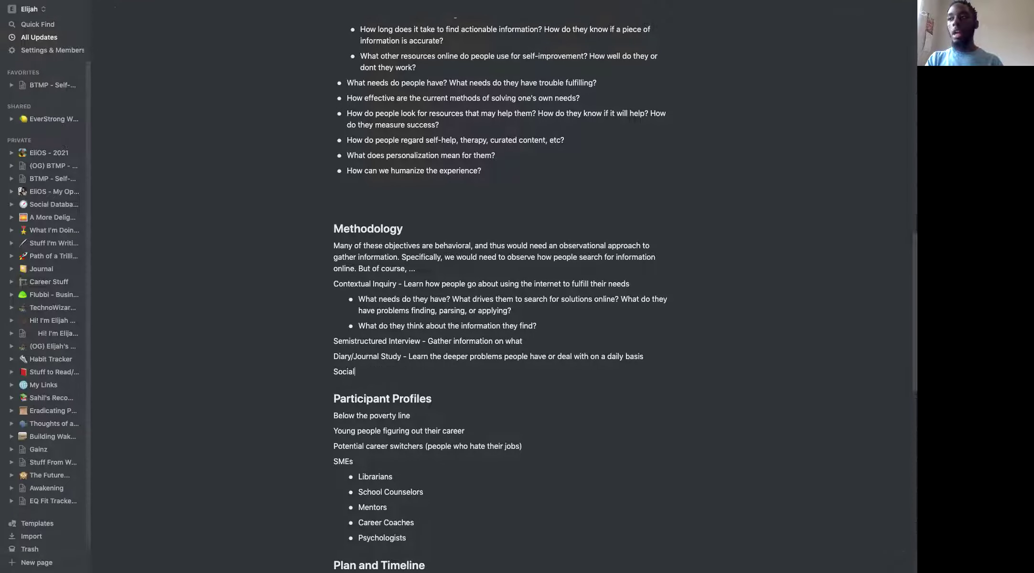
pyautogui.write(' media sent')
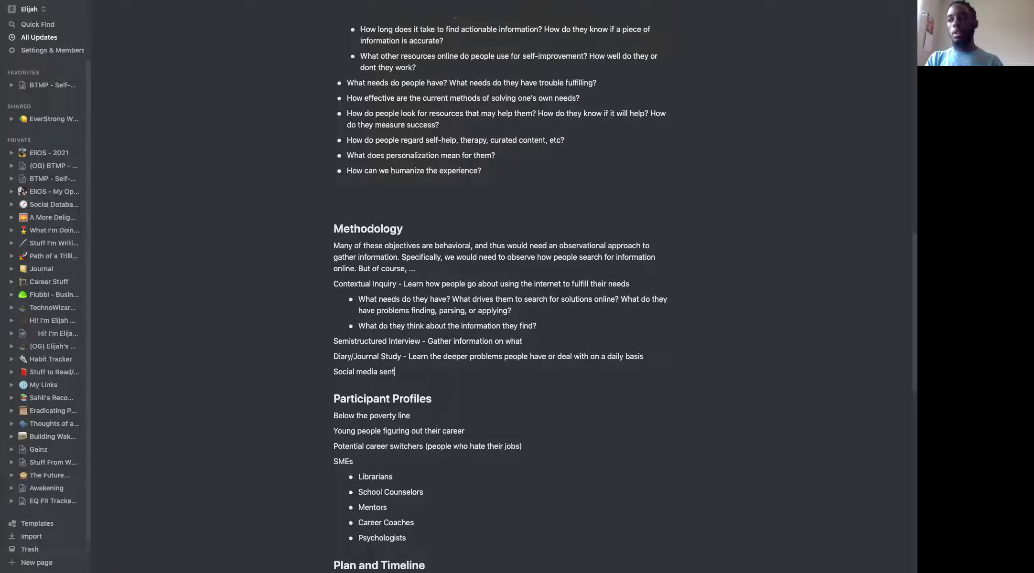
pyautogui.write('imentan')
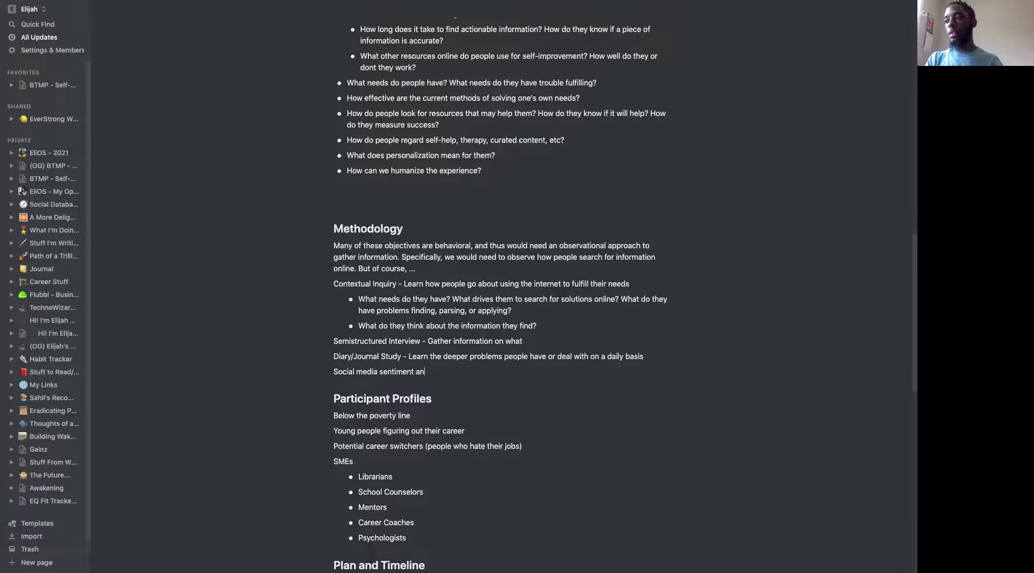
pyautogui.press('BackSpace')
pyautogui.write('analysis - ')
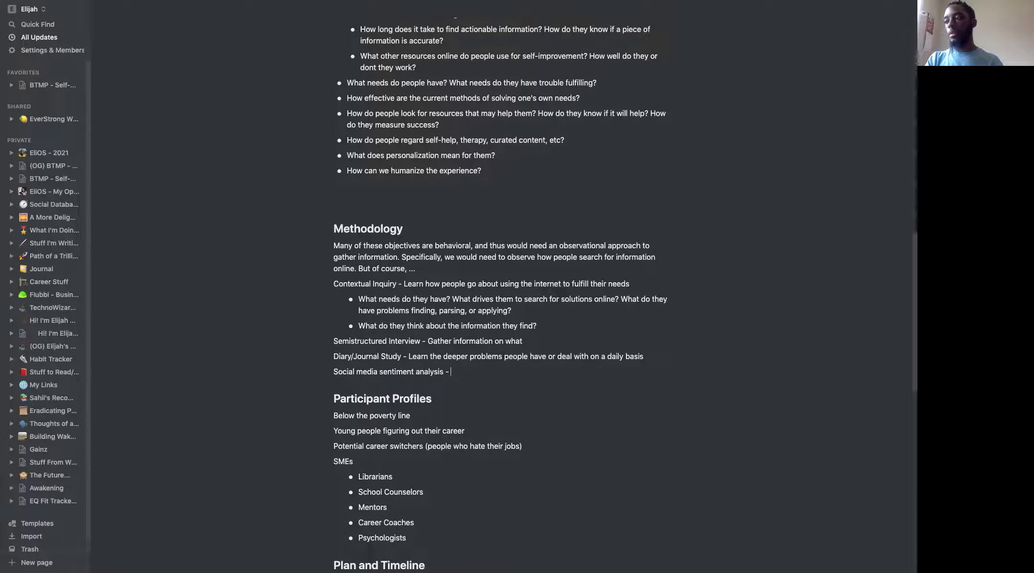
# - Begin the social media sentiment analysis description with "Get a broad understanding of how"
pyautogui.write('Get a ')
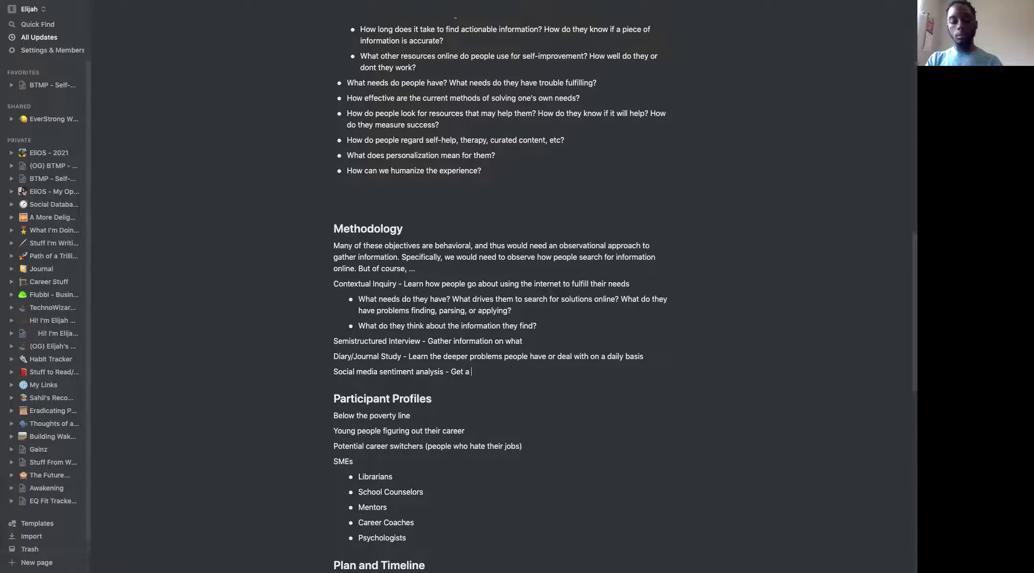
pyautogui.write('bro')
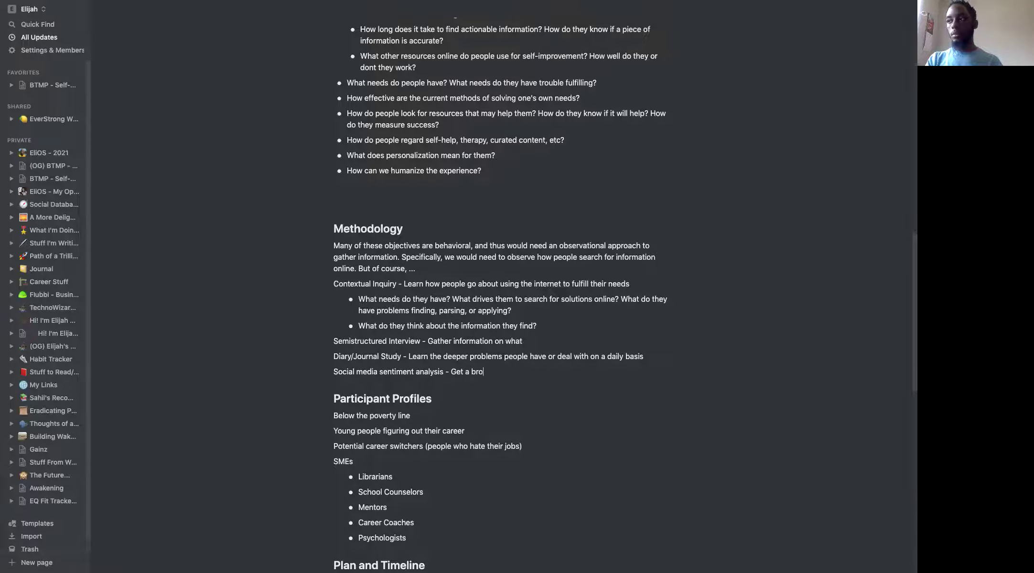
pyautogui.write('ad un')
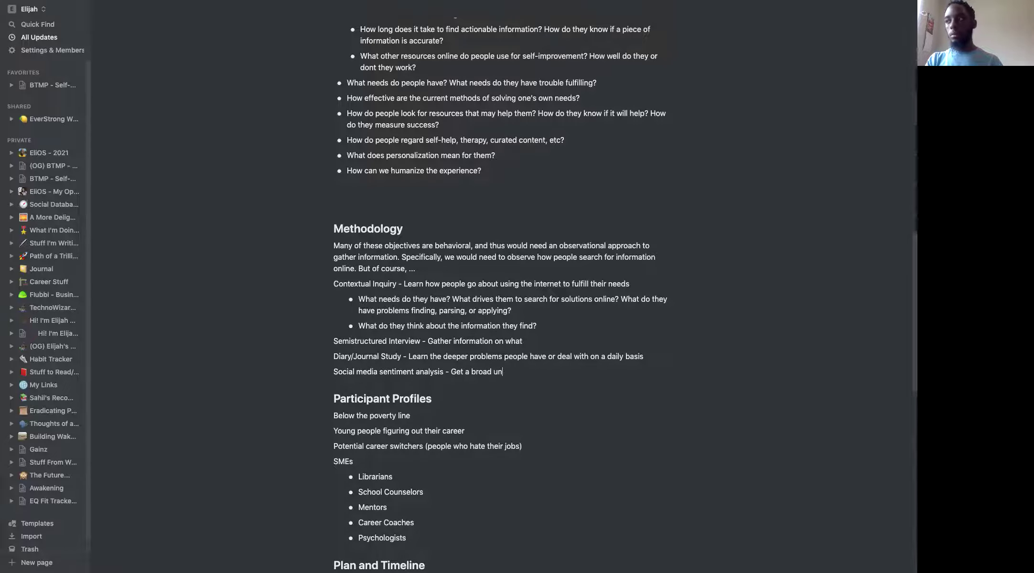
pyautogui.write('derstanding of how ')
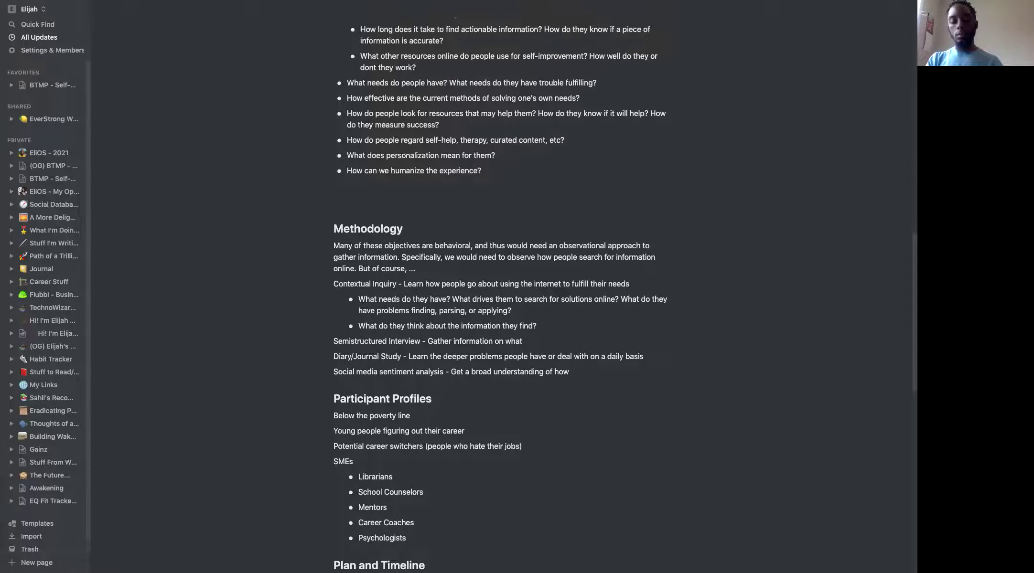
pyautogui.write('many people')
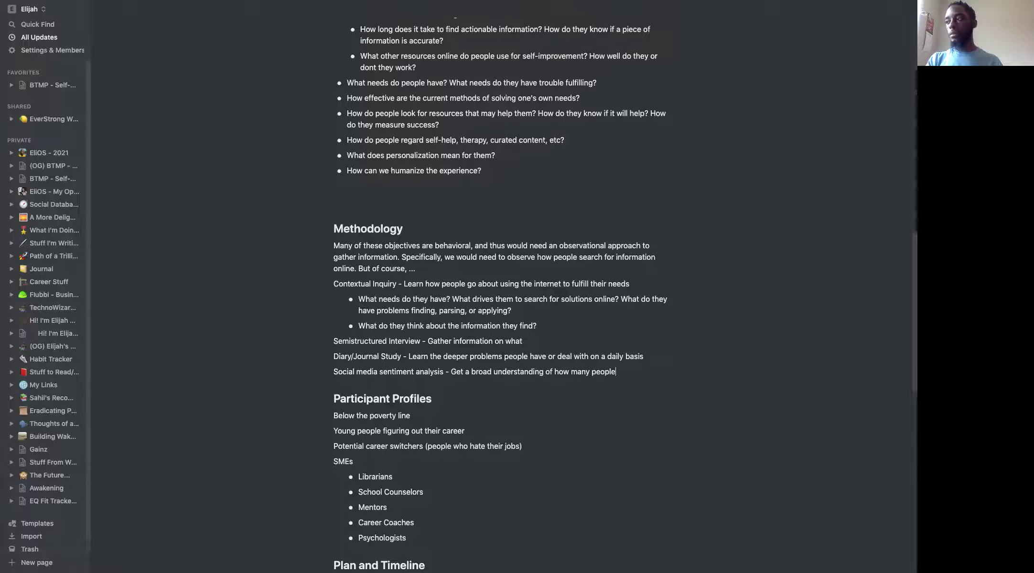
pyautogui.hotkey('alt', 'BackSpace')
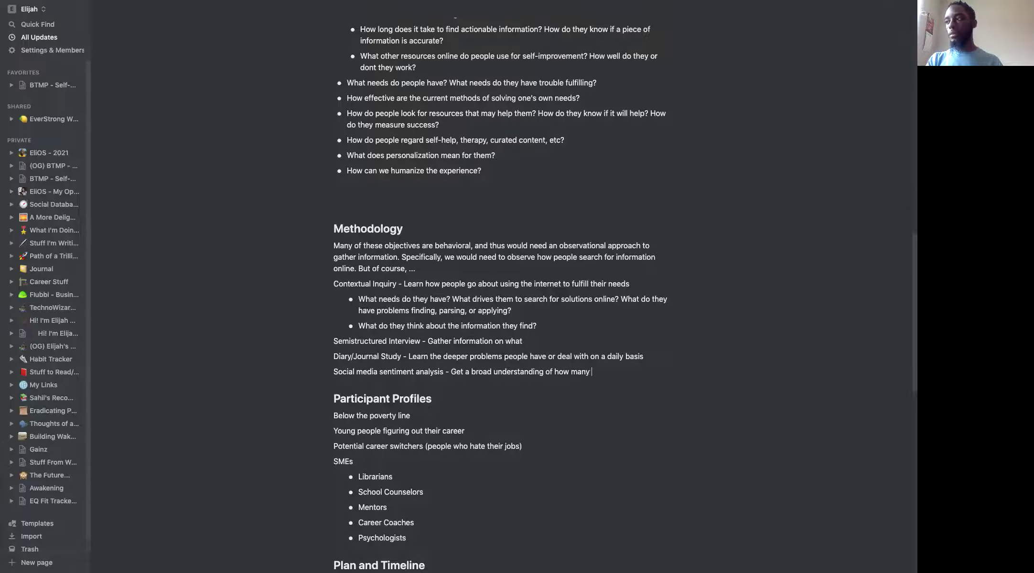
pyautogui.press('BackSpace')
pyautogui.press('BackSpace')
pyautogui.press('BackSpace')
pyautogui.press('BackSpace')
# - Finish the social media sentiment analysis description with "this is regarded with many people.."
pyautogui.write('this')
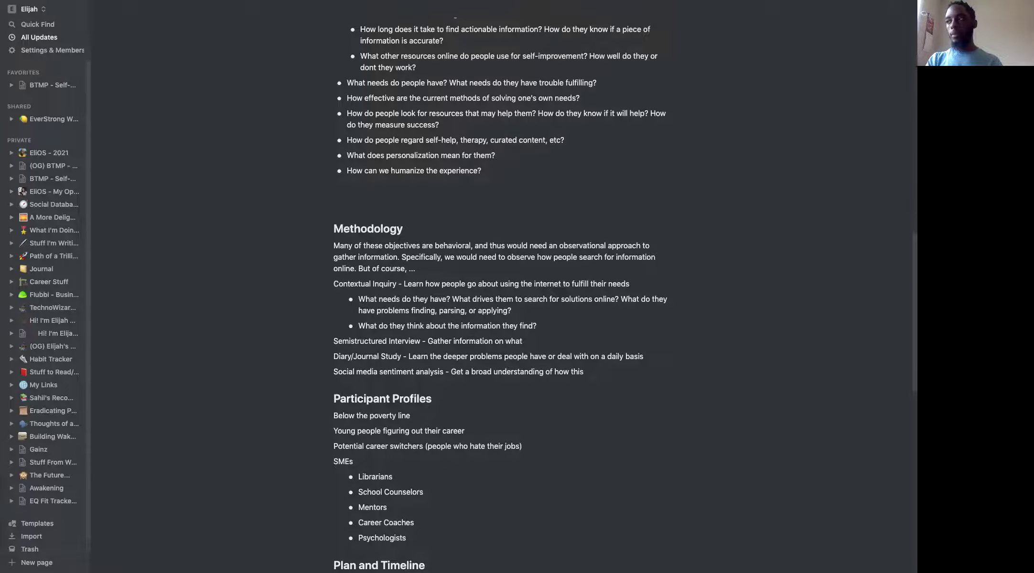
pyautogui.write(' is ')
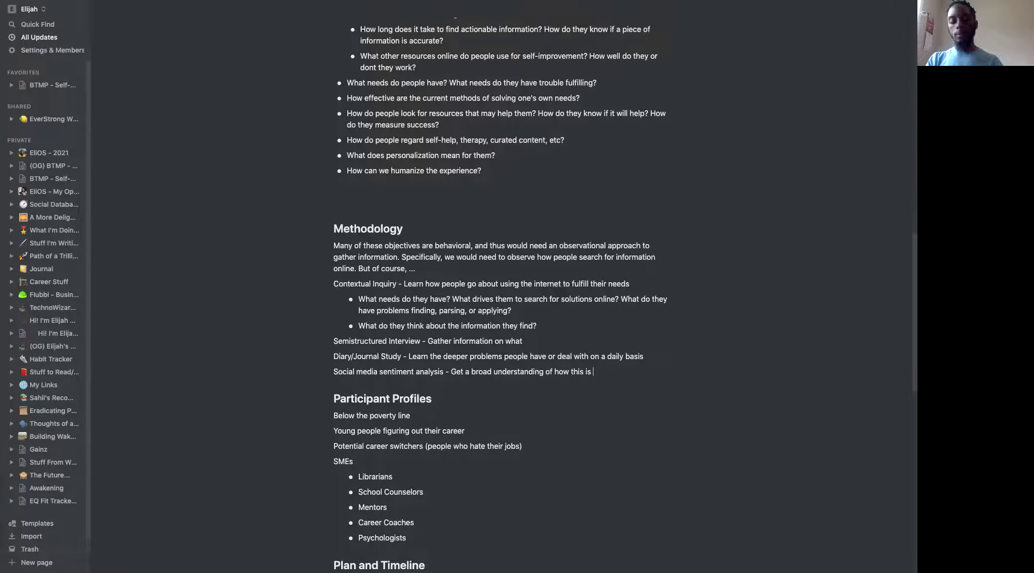
pyautogui.write('regarded wi')
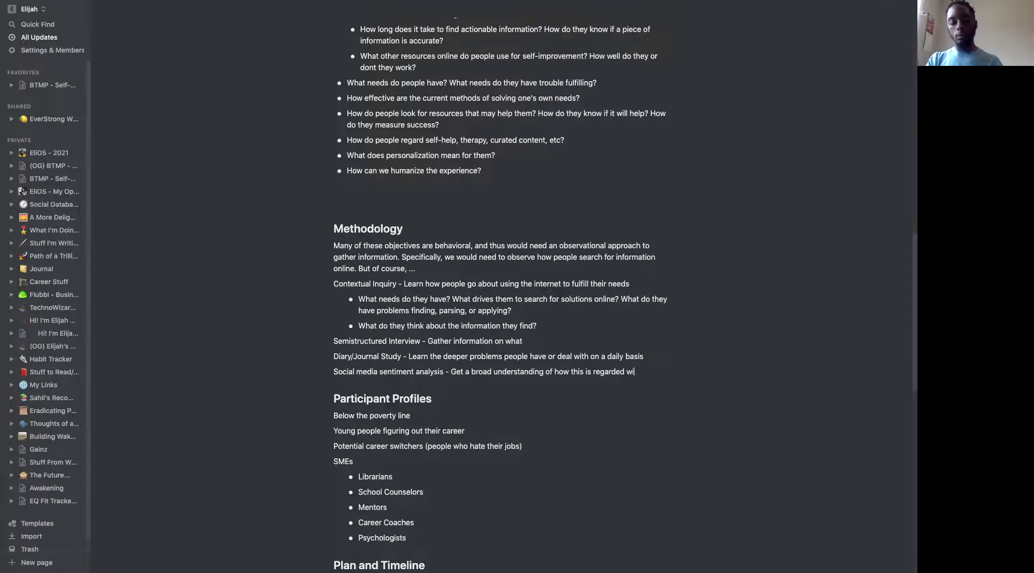
pyautogui.write('th ma')
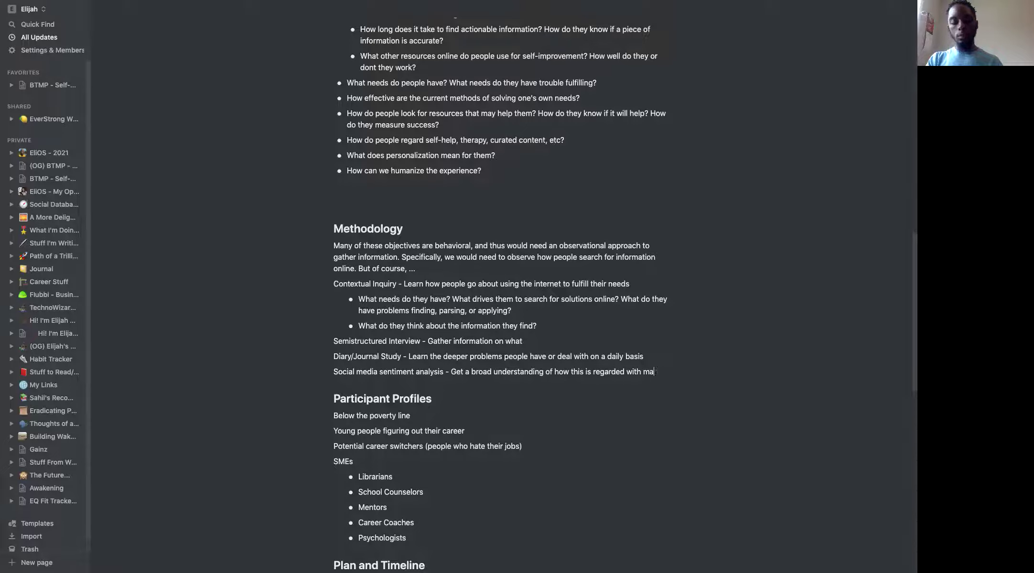
pyautogui.write('ny people..')
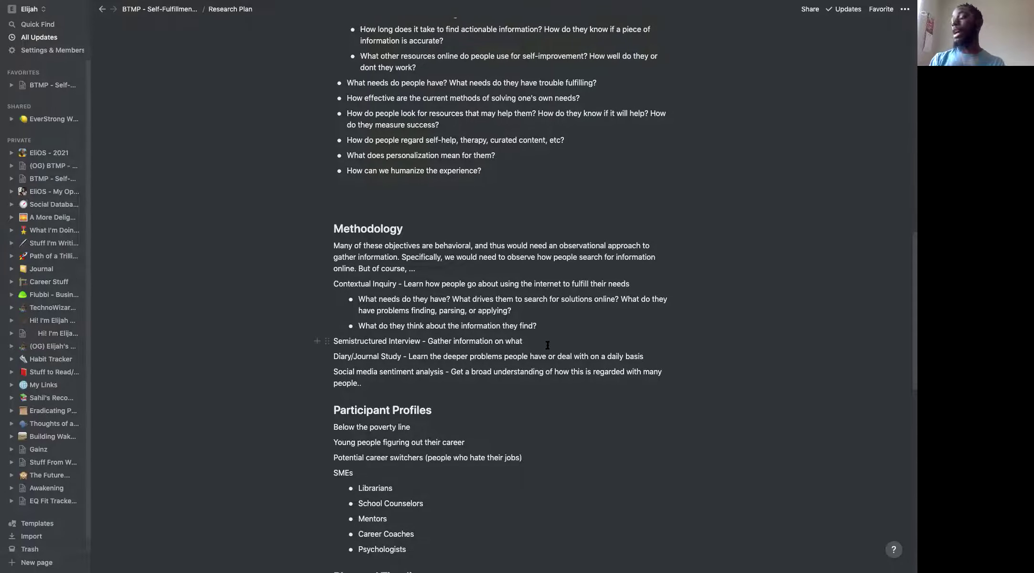
# - Place the text cursor at the end of "Below the poverty line" in the Participant Profiles section
pyautogui.scroll(-5, 489, 380)
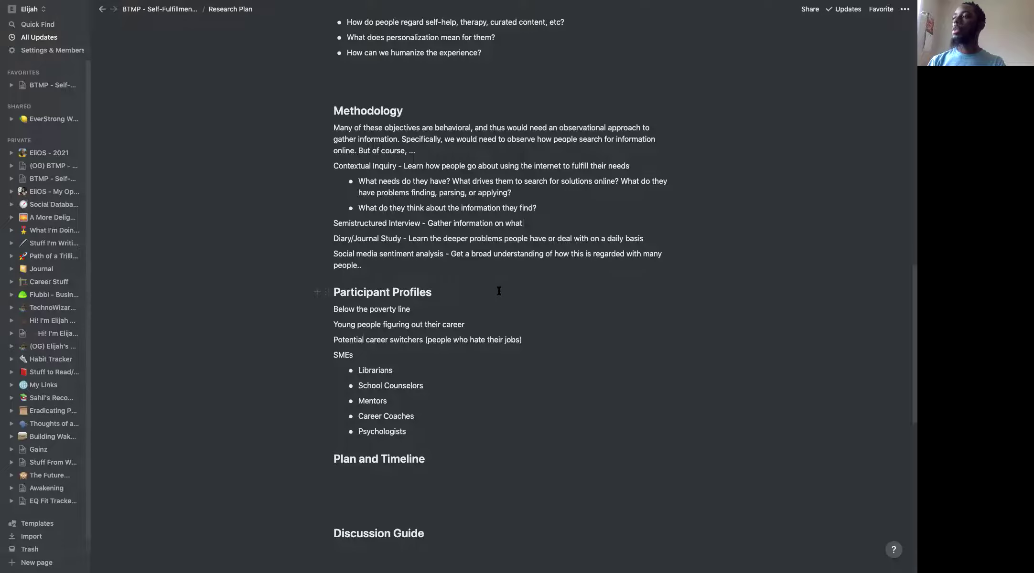
pyautogui.click(420, 309)
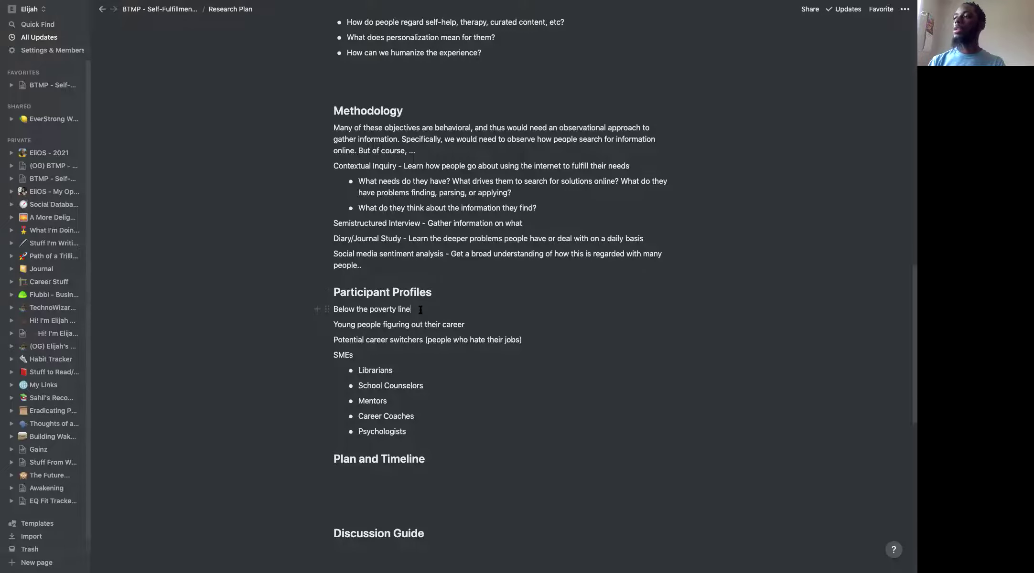